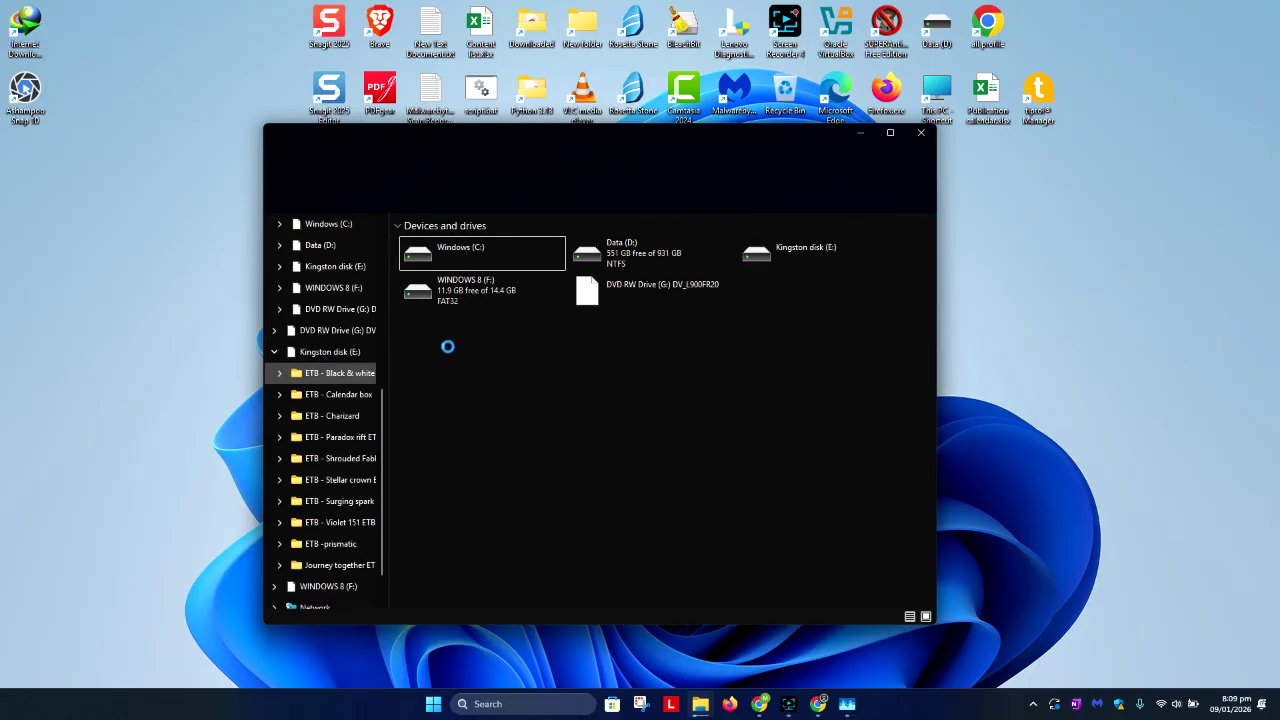
# Select all the files on the WINDOWS 8 (F:) drive and bring up the D:\OS folder window.
pyautogui.click(857, 129)
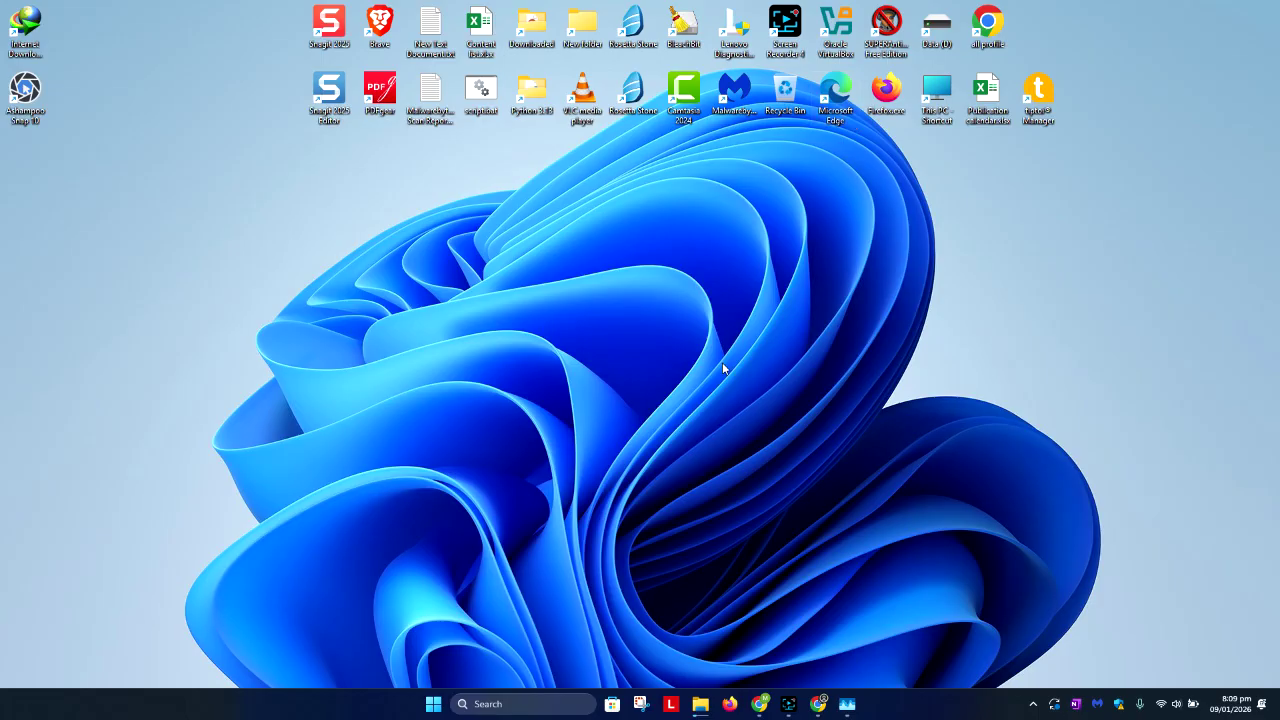
pyautogui.press('super+e')
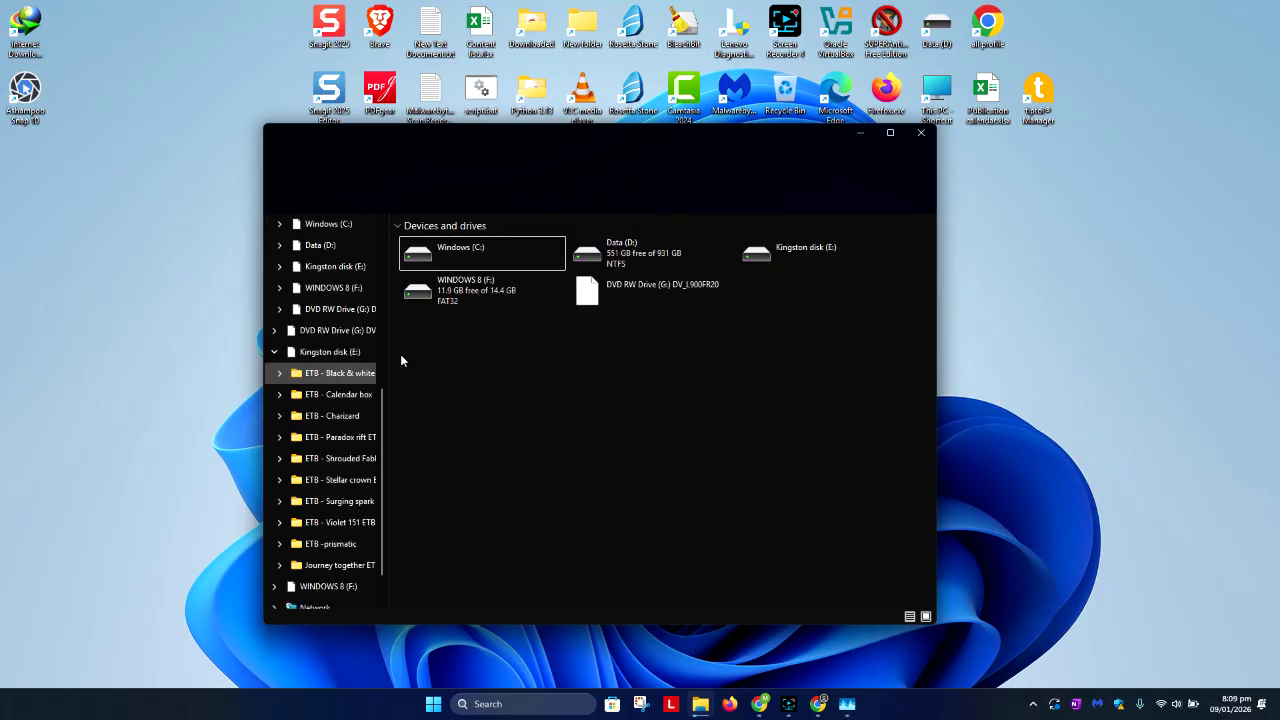
pyautogui.doubleClick(492, 302)
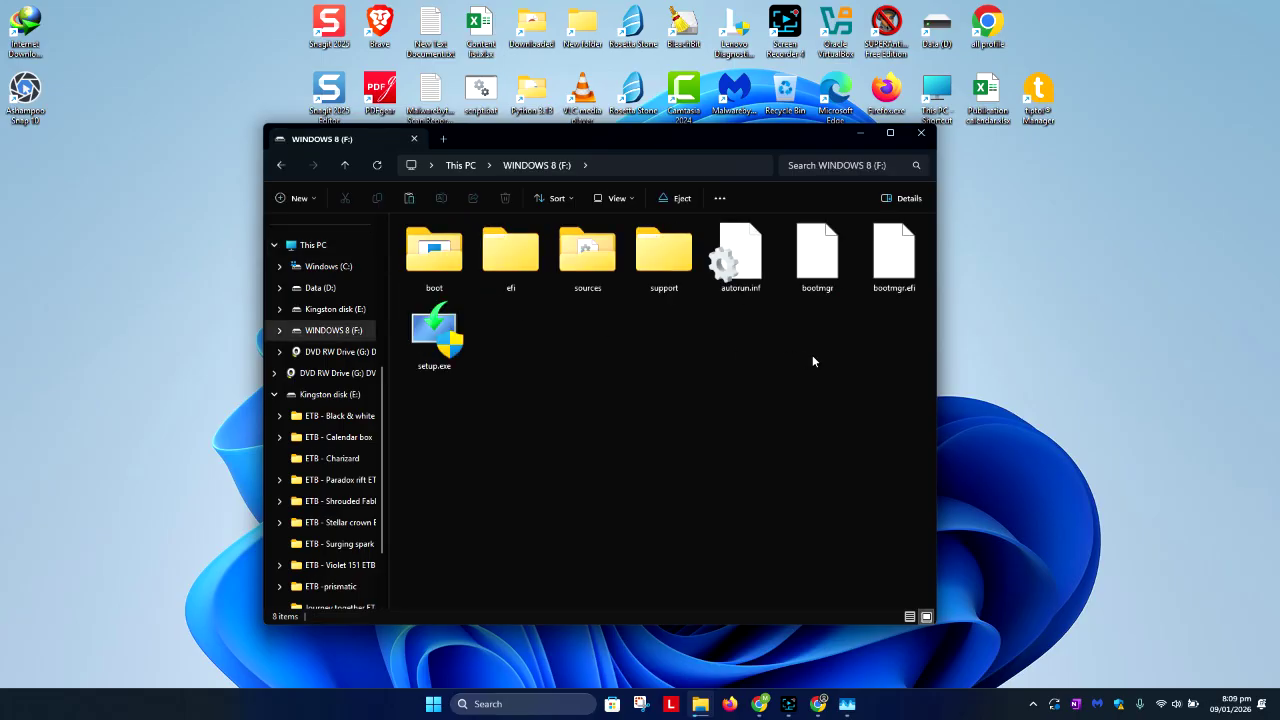
pyautogui.moveTo(890, 346); pyautogui.dragTo(407, 250)
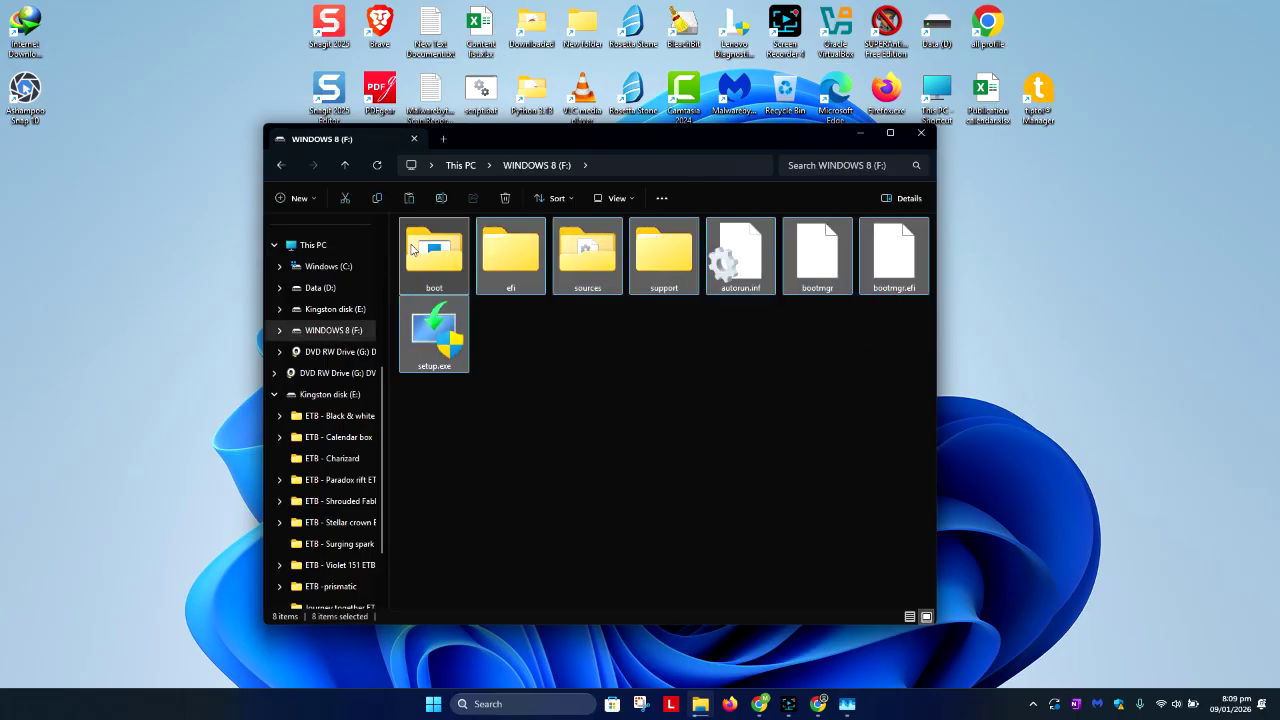
pyautogui.moveTo(684, 144); pyautogui.dragTo(435, 158)
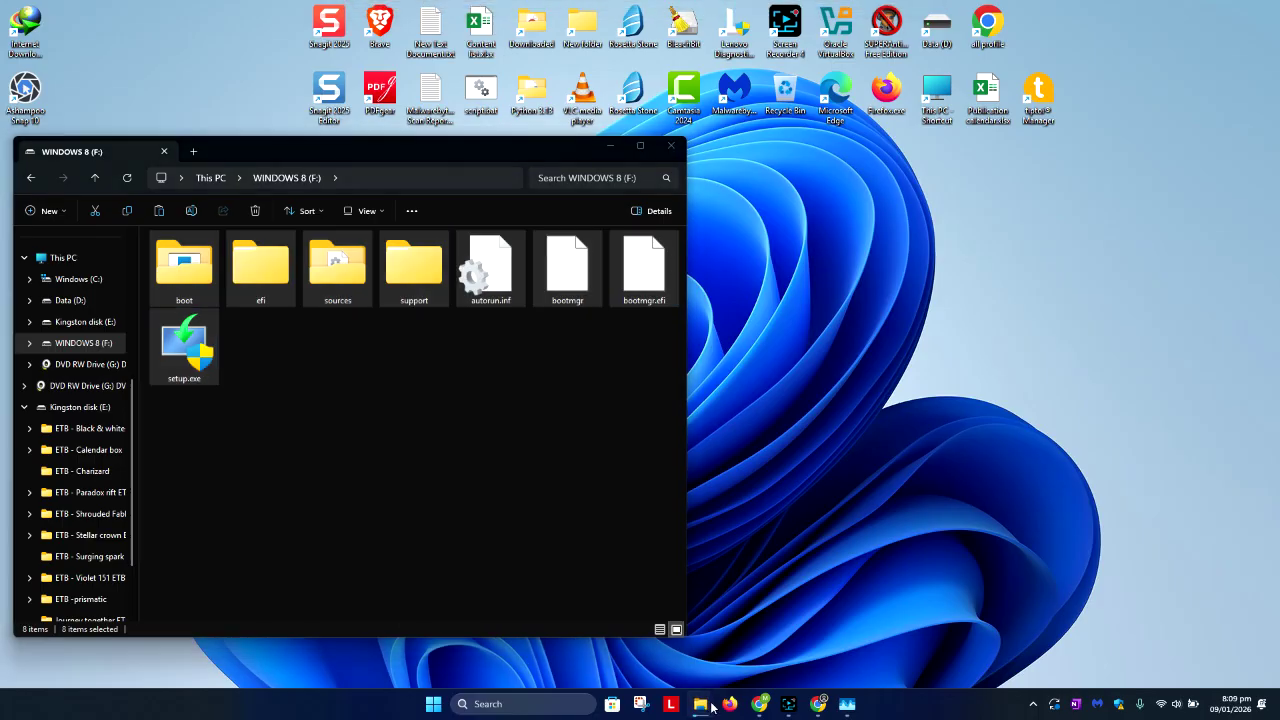
pyautogui.moveTo(712, 700)
pyautogui.click(643, 652)
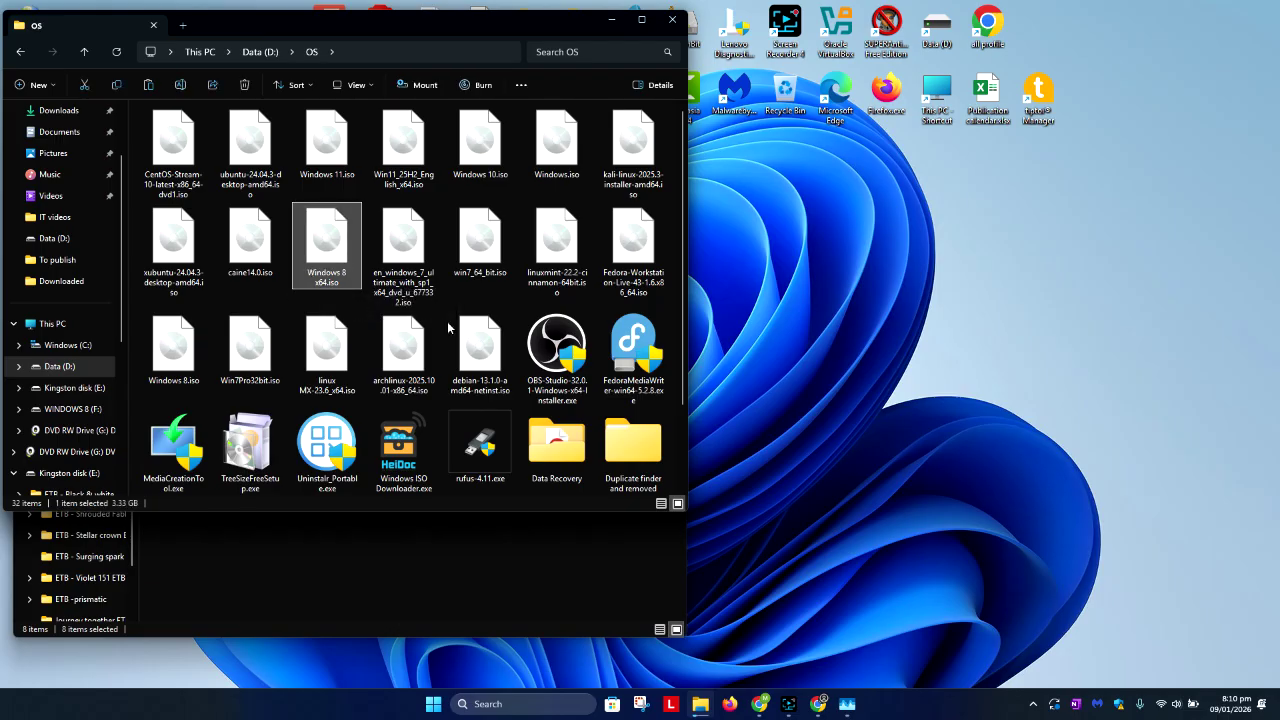
# Switch to Chrome, search Google for Rufus in a new tab and look through the rufus.ie page.
pyautogui.click(818, 704)
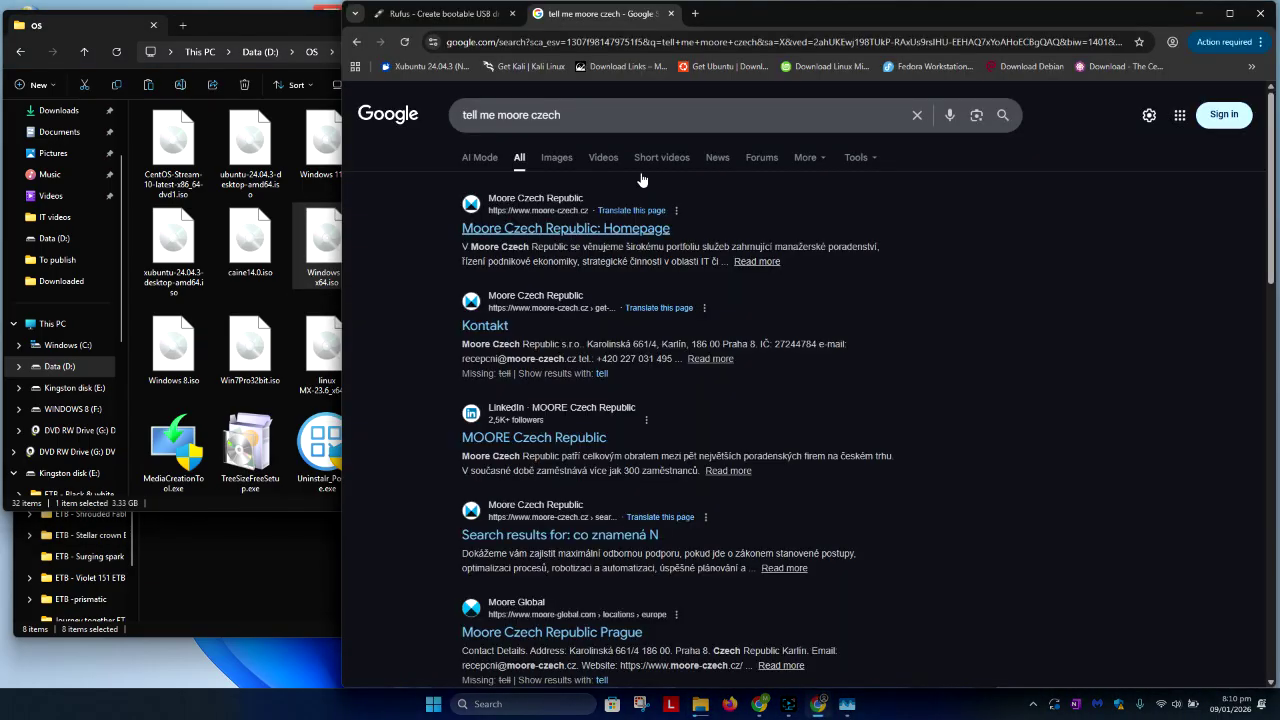
pyautogui.click(695, 13)
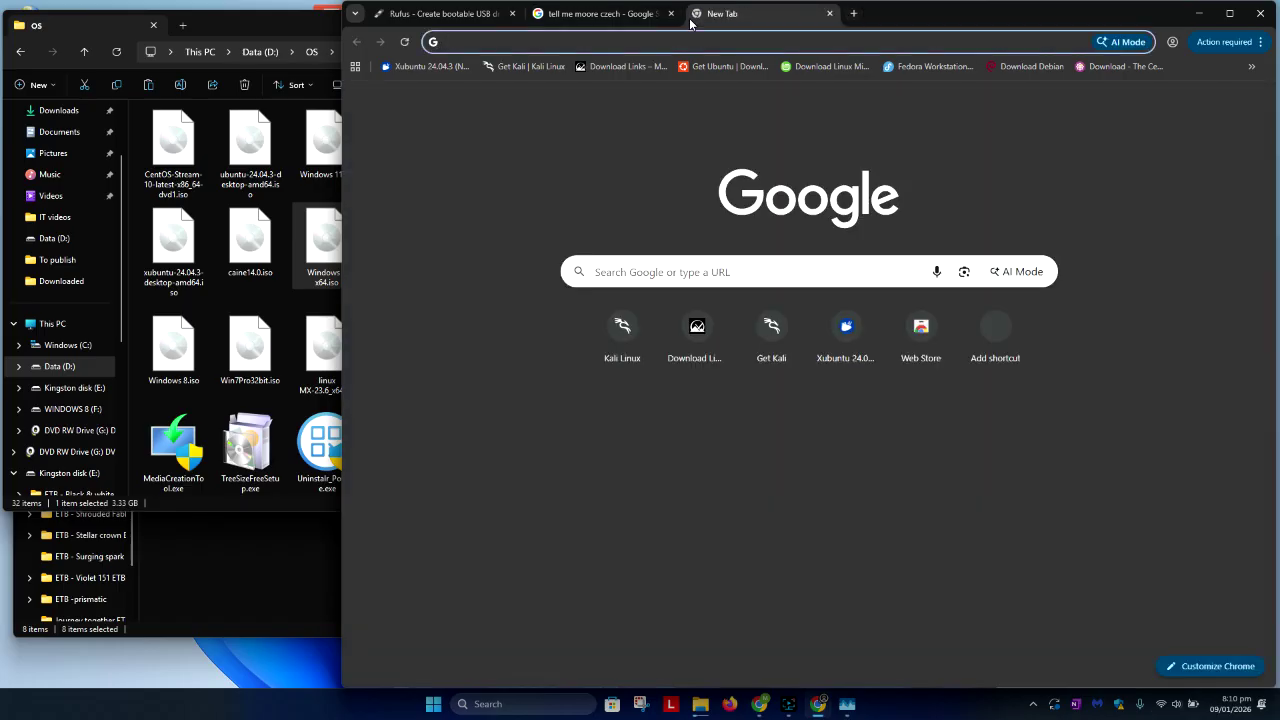
pyautogui.write('ruu')
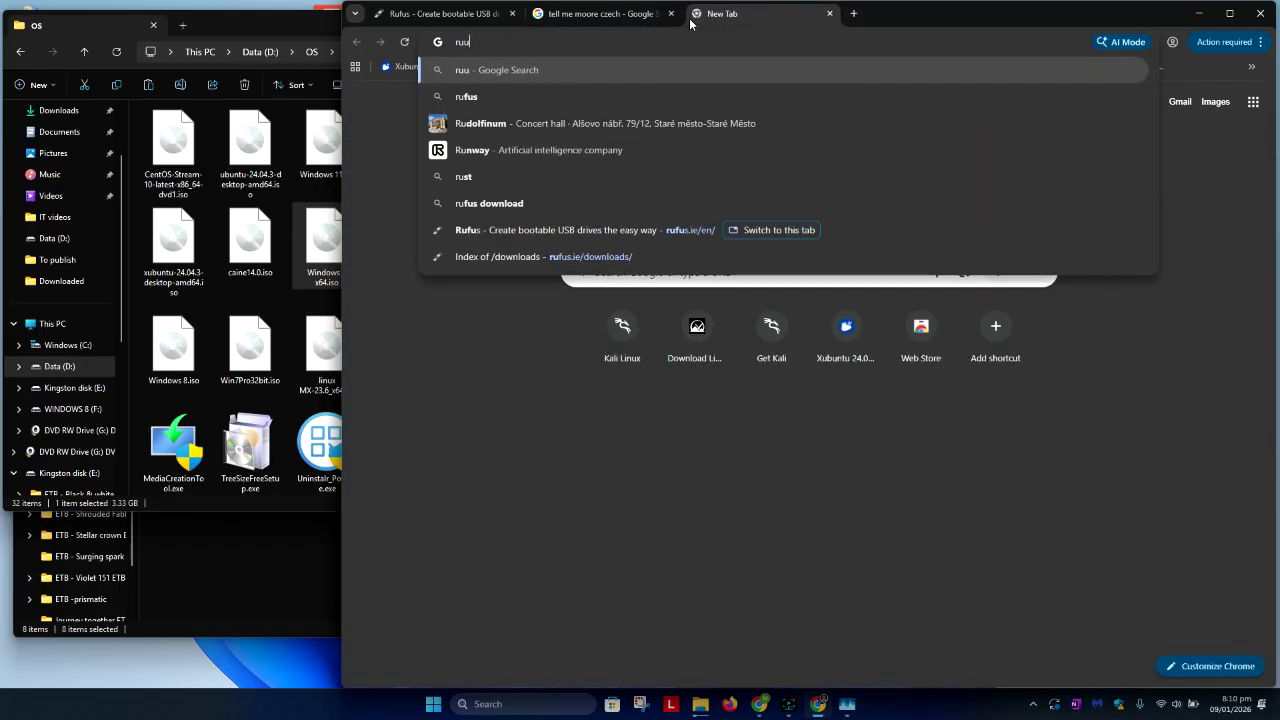
pyautogui.write('fus')
pyautogui.press('Return')
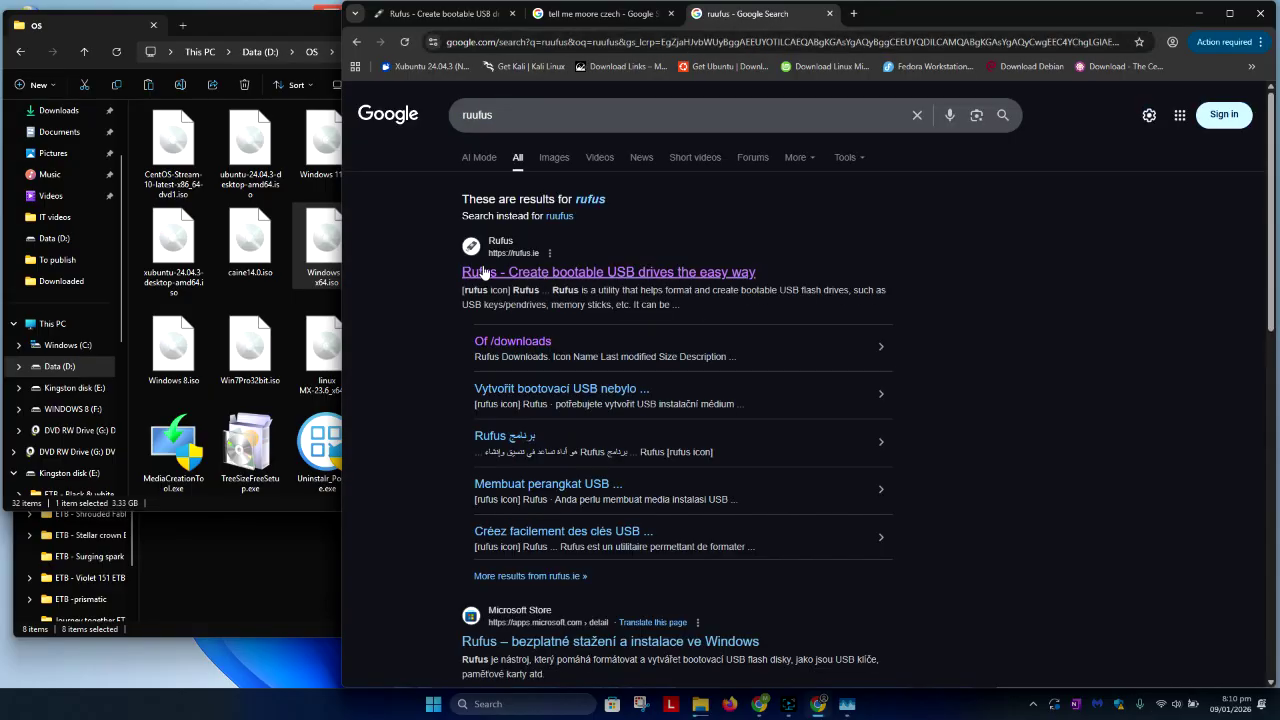
pyautogui.click(532, 275)
pyautogui.scroll(-10, 582, 315)
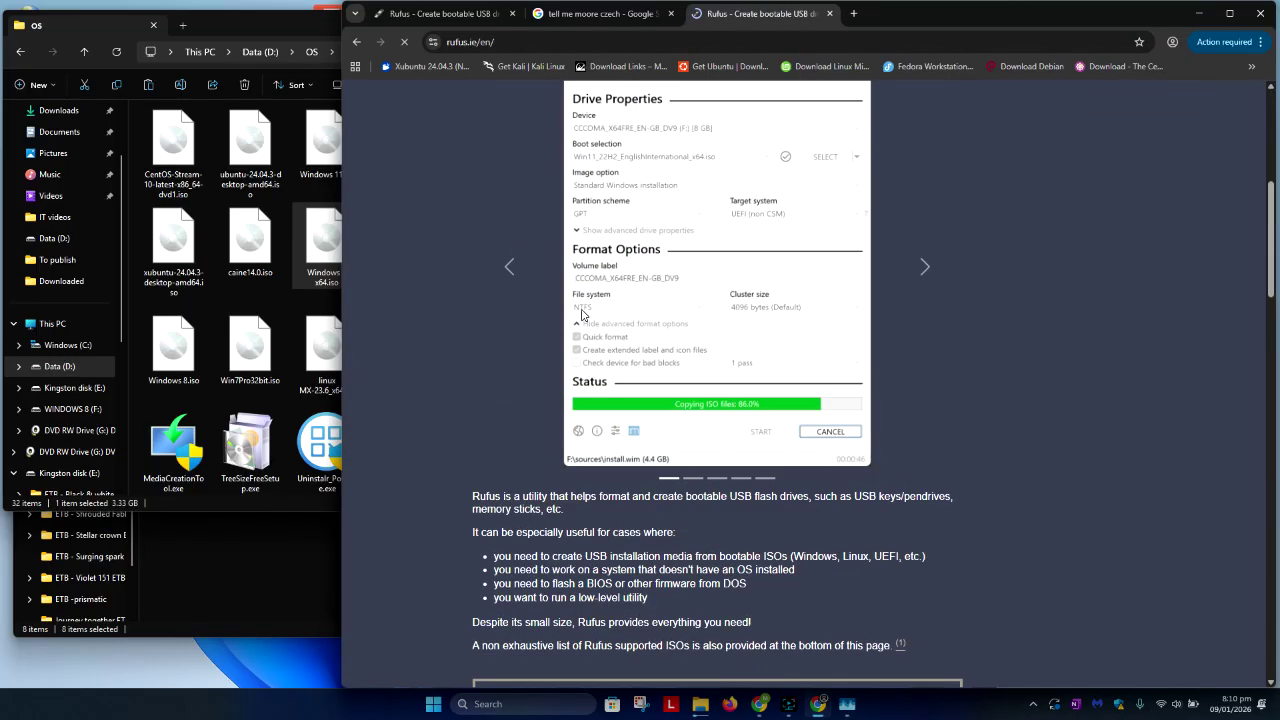
pyautogui.scroll(2, 600, 308)
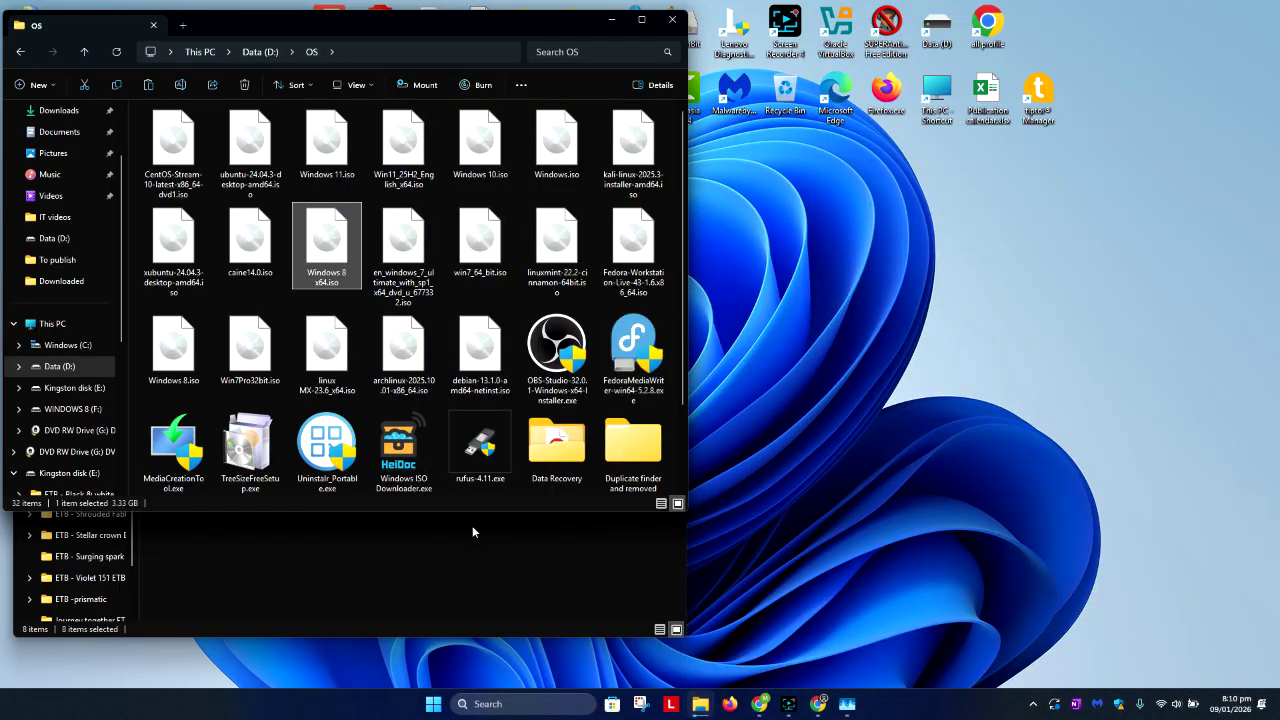
# Launch rufus-4.11.exe from the D:\OS folder and minimize both File Explorer windows.
pyautogui.doubleClick(327, 245)
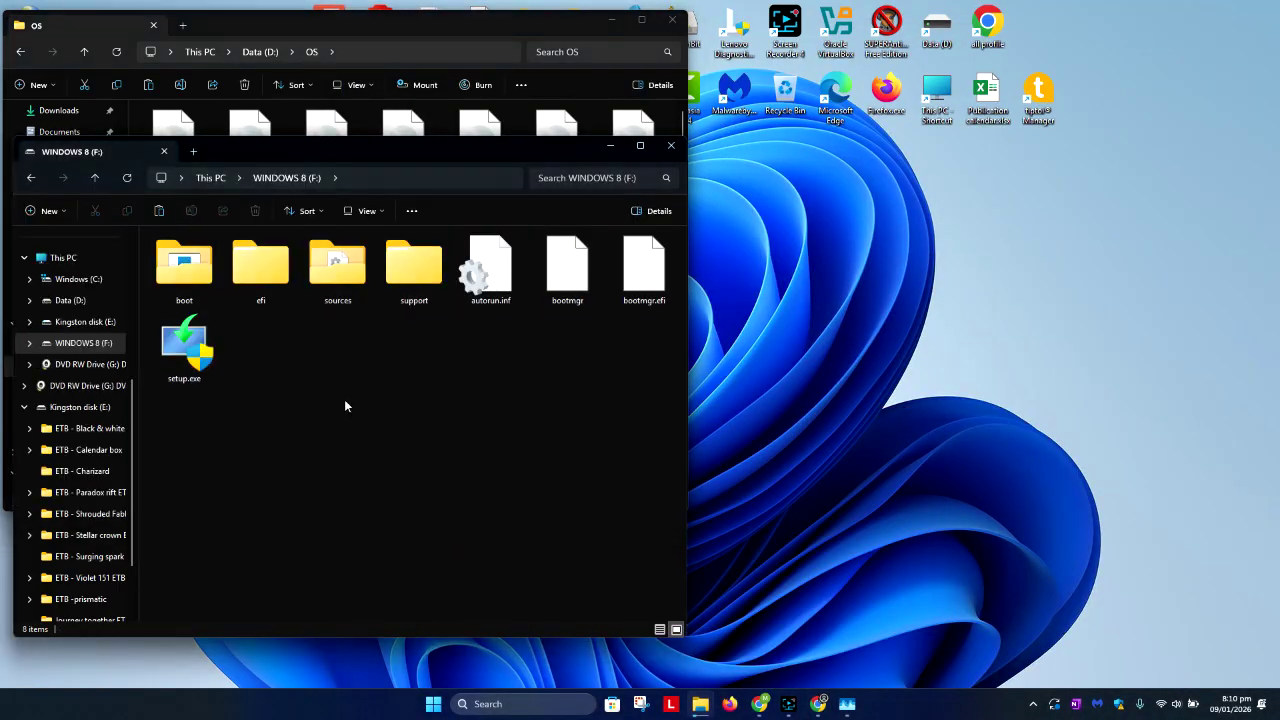
pyautogui.click(434, 32)
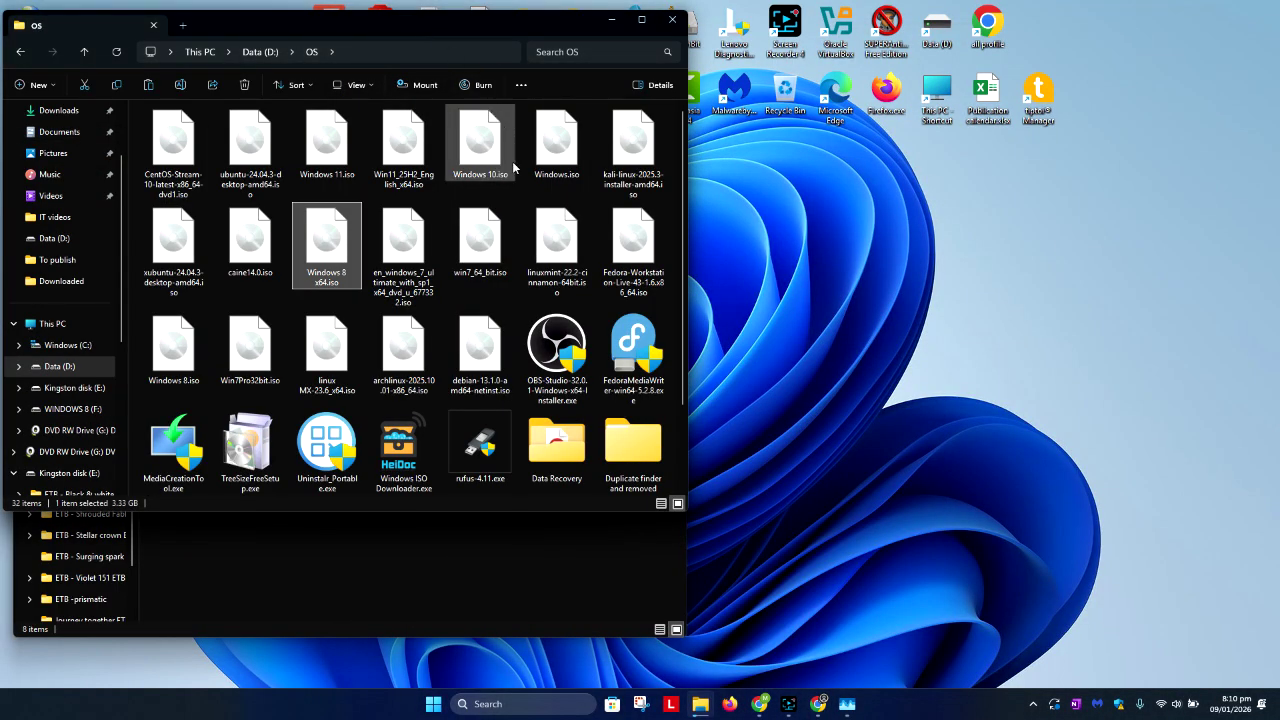
pyautogui.click(487, 446)
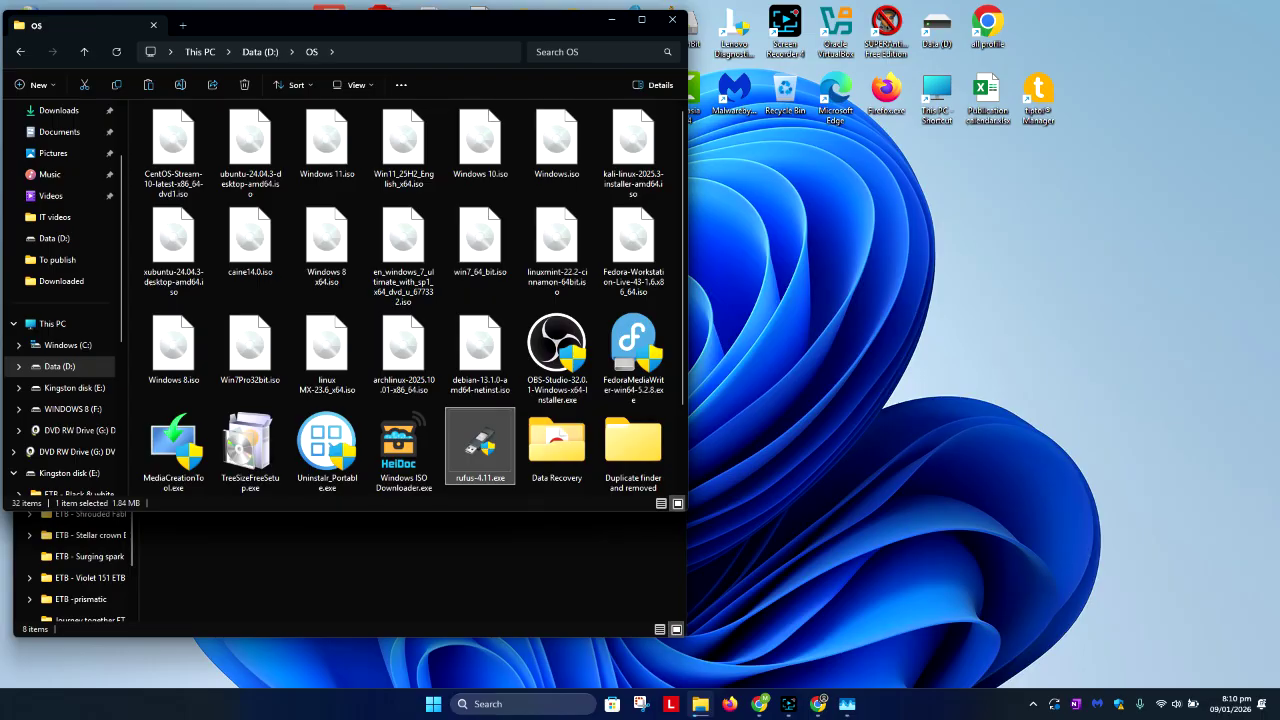
pyautogui.click(551, 468)
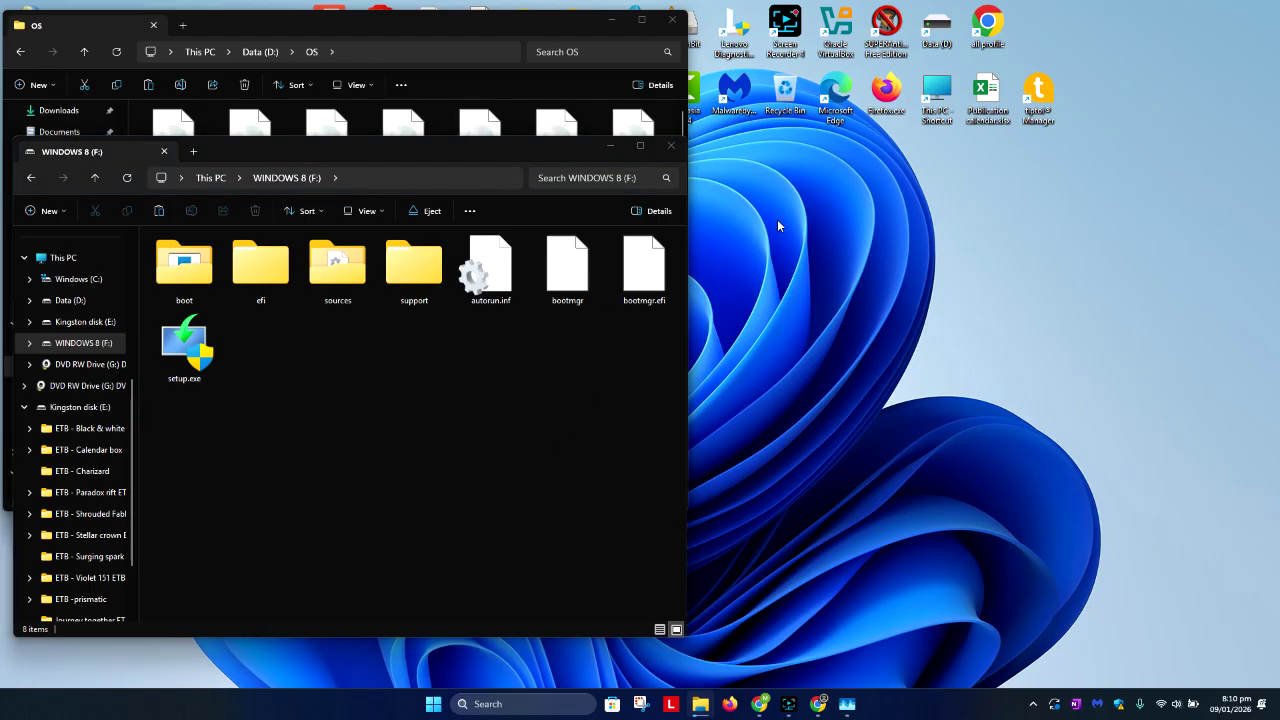
pyautogui.click(610, 146)
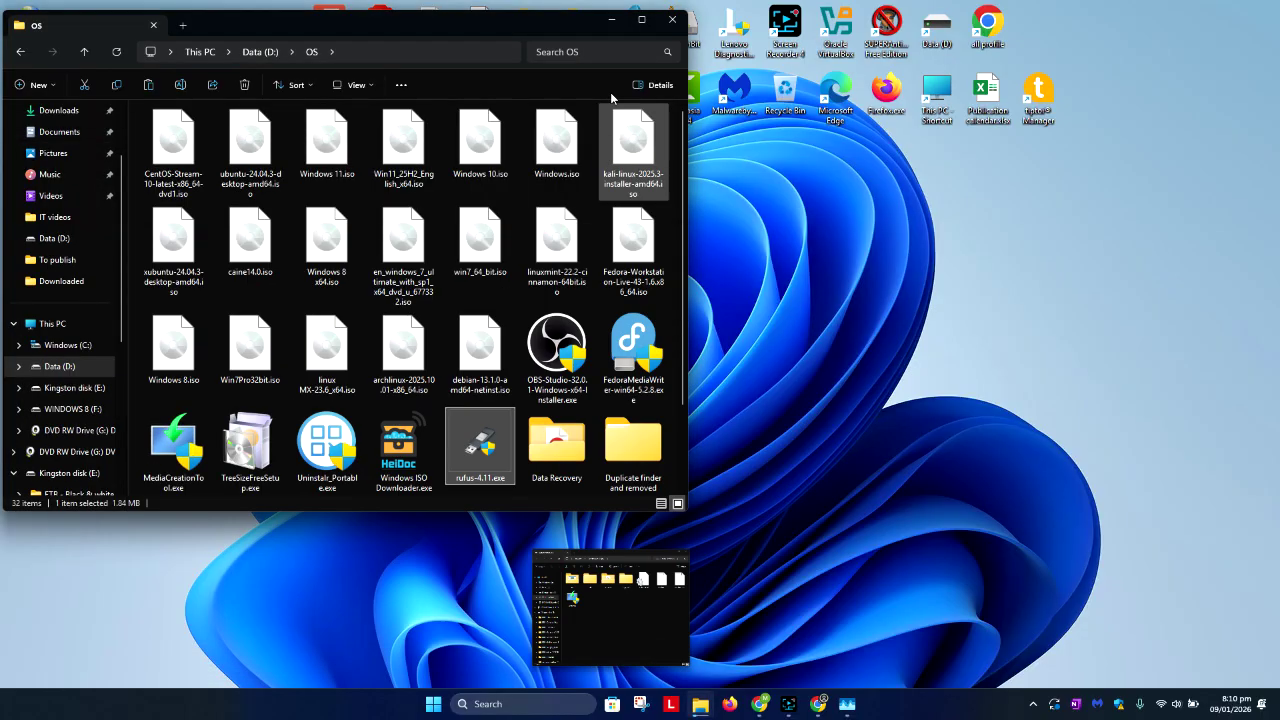
pyautogui.click(612, 19)
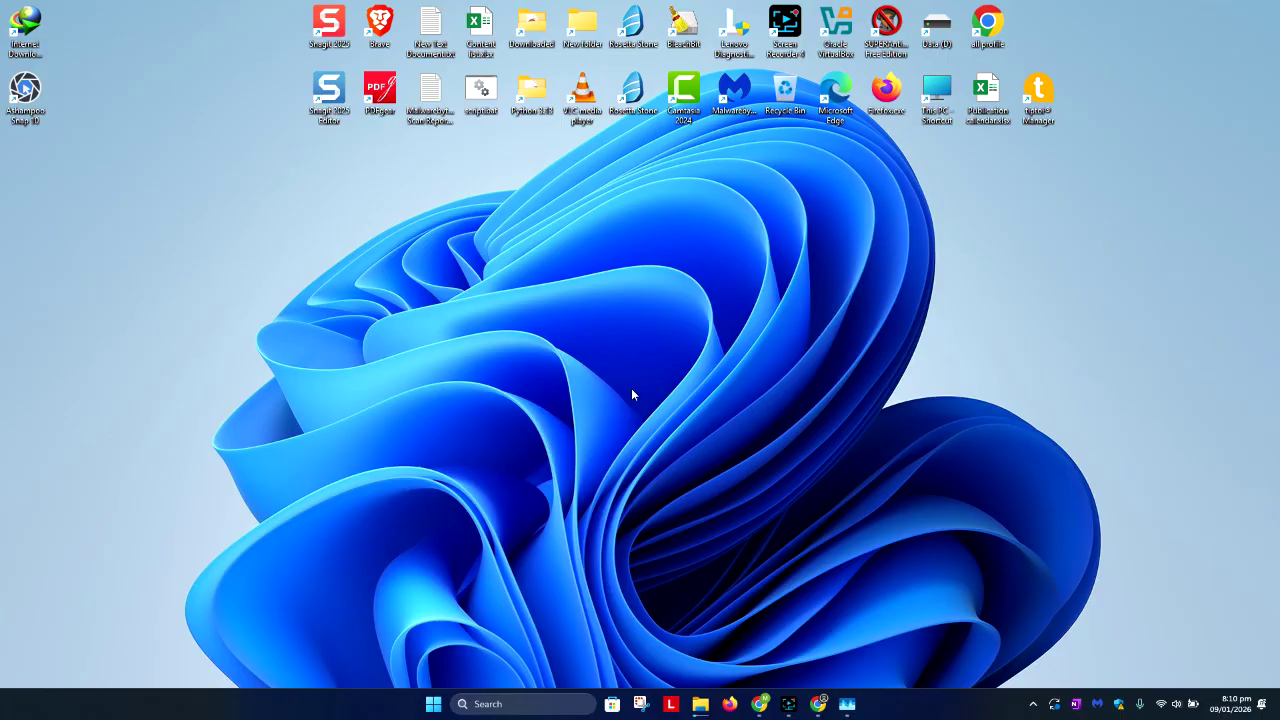
pyautogui.moveTo(700, 704)
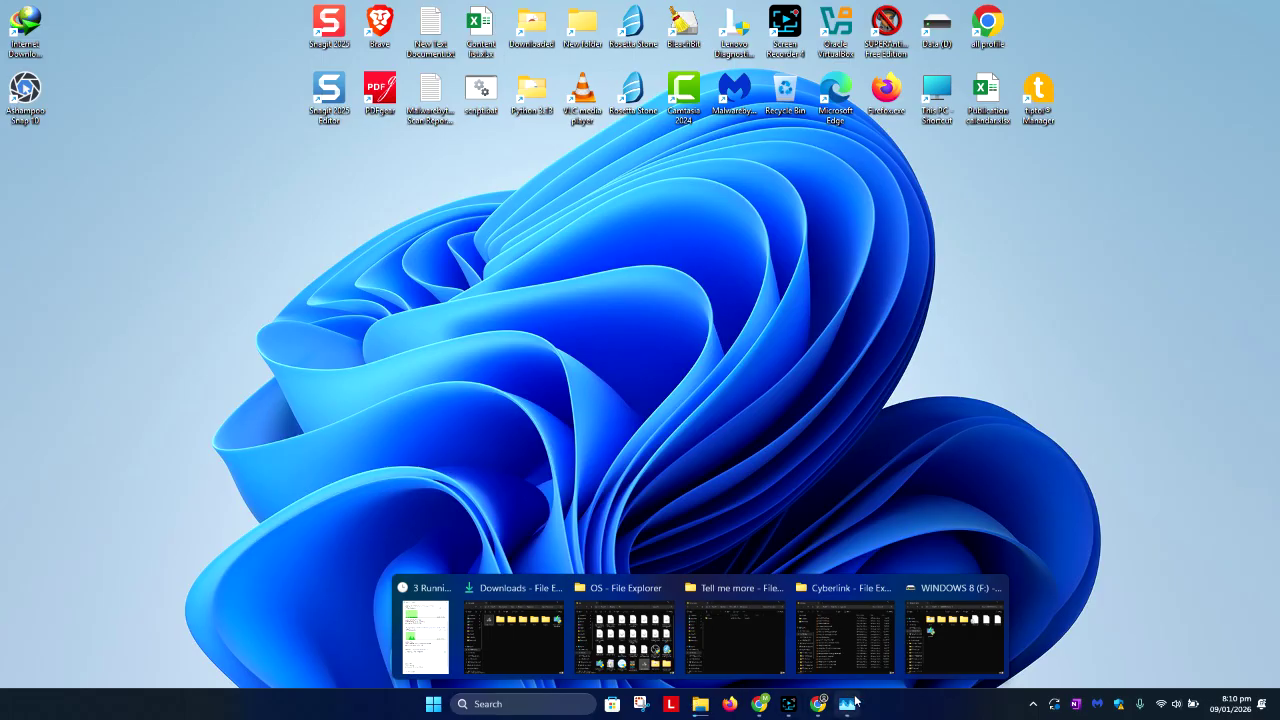
pyautogui.click(618, 662)
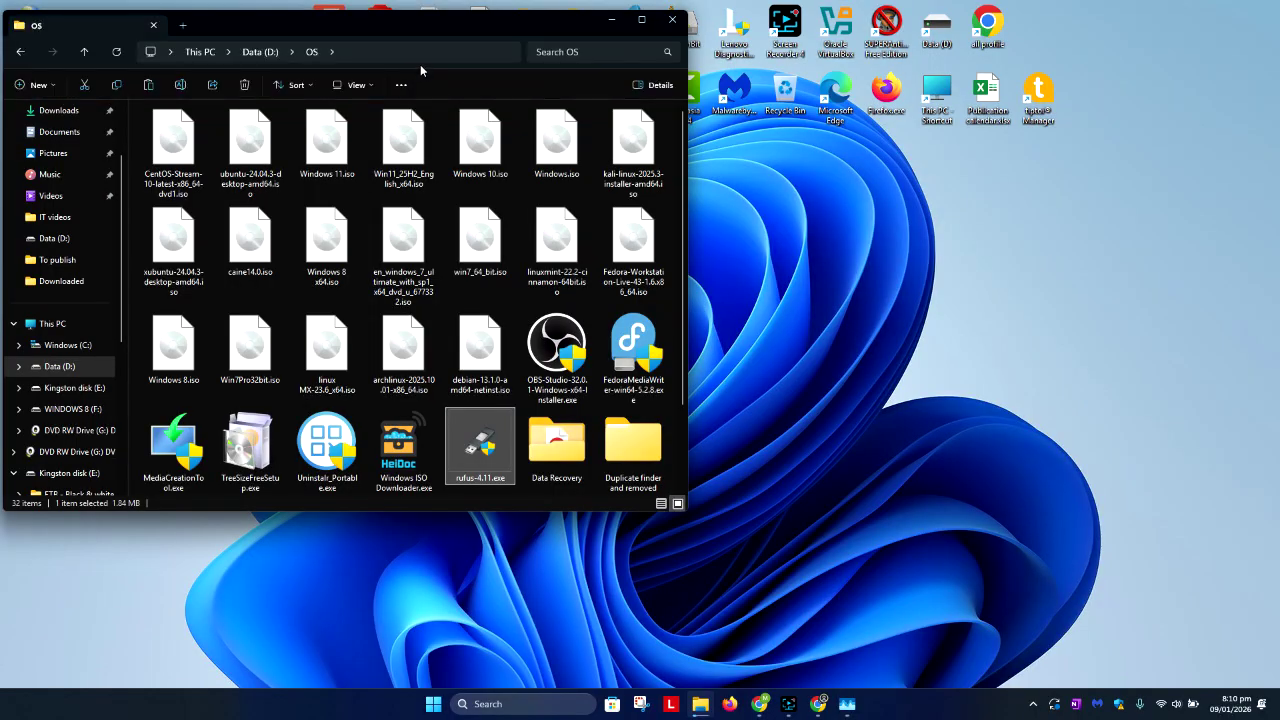
pyautogui.click(395, 55)
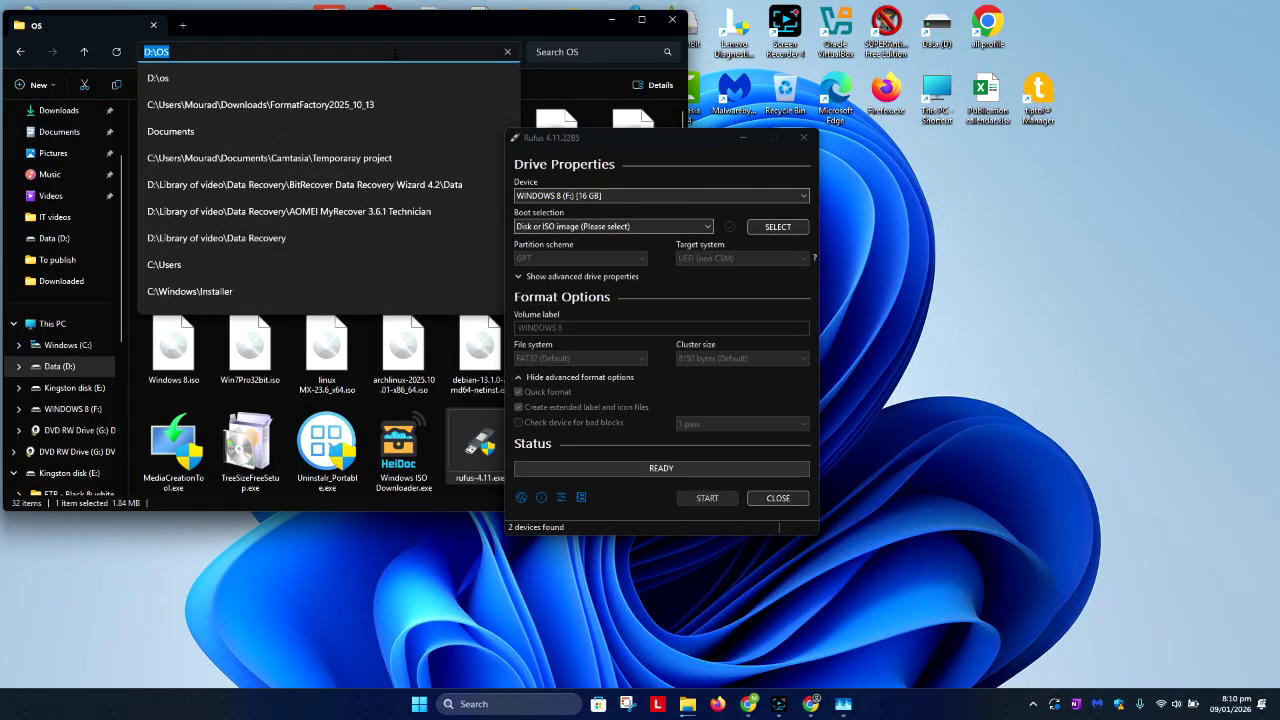
pyautogui.press('BackSpace')
pyautogui.click(612, 19)
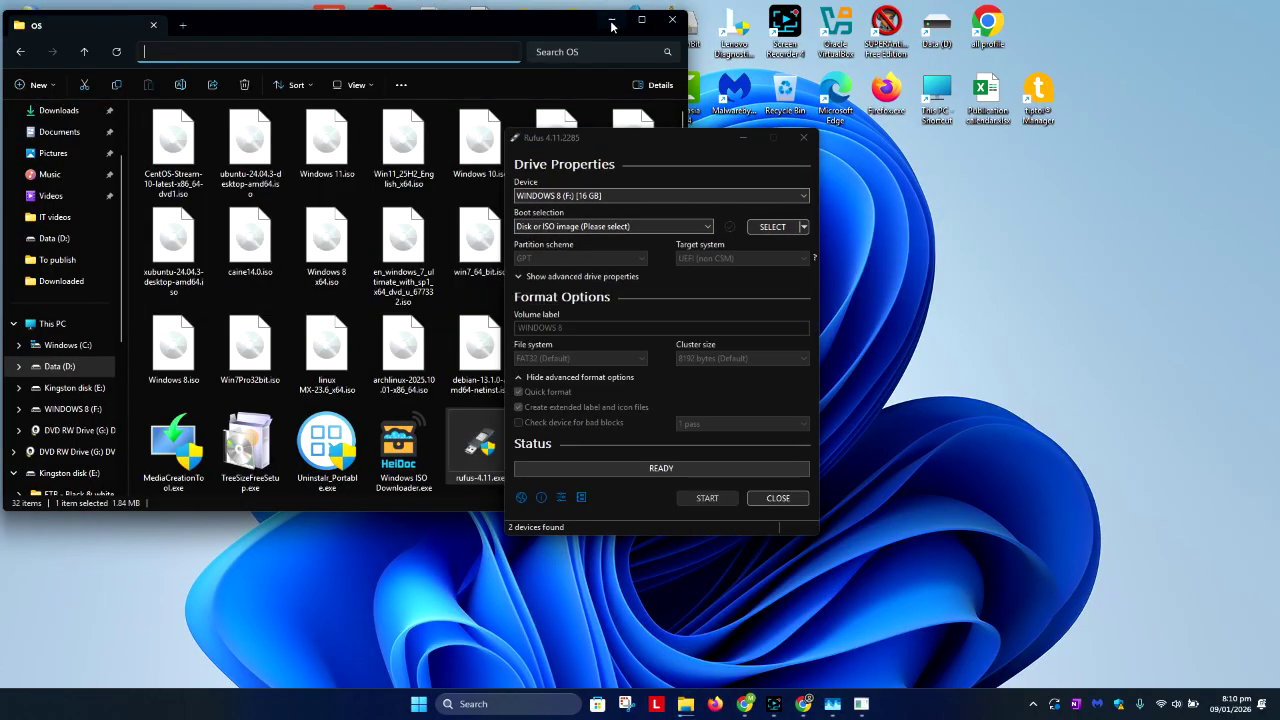
pyautogui.click(612, 19)
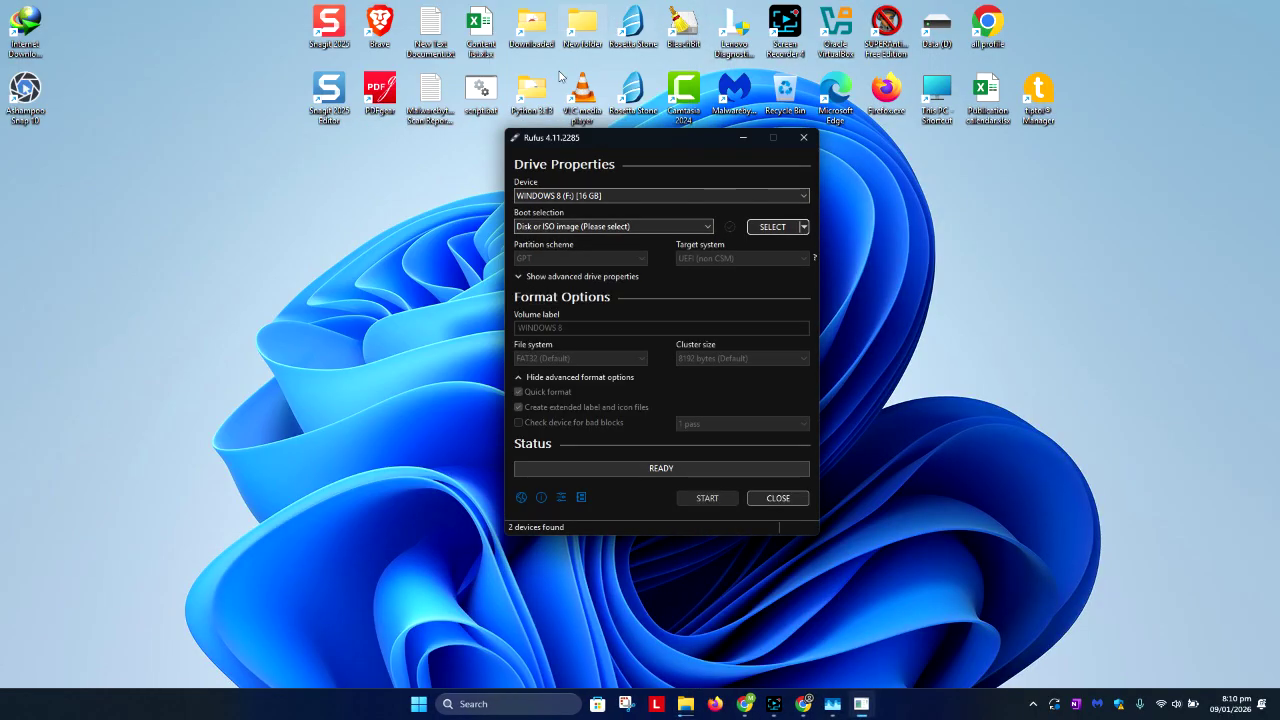
# Keep WINDOWS 8 (F:) [16 GB] as the target device and load Windows 8.iso from D:\OS as the boot image.
pyautogui.click(621, 194)
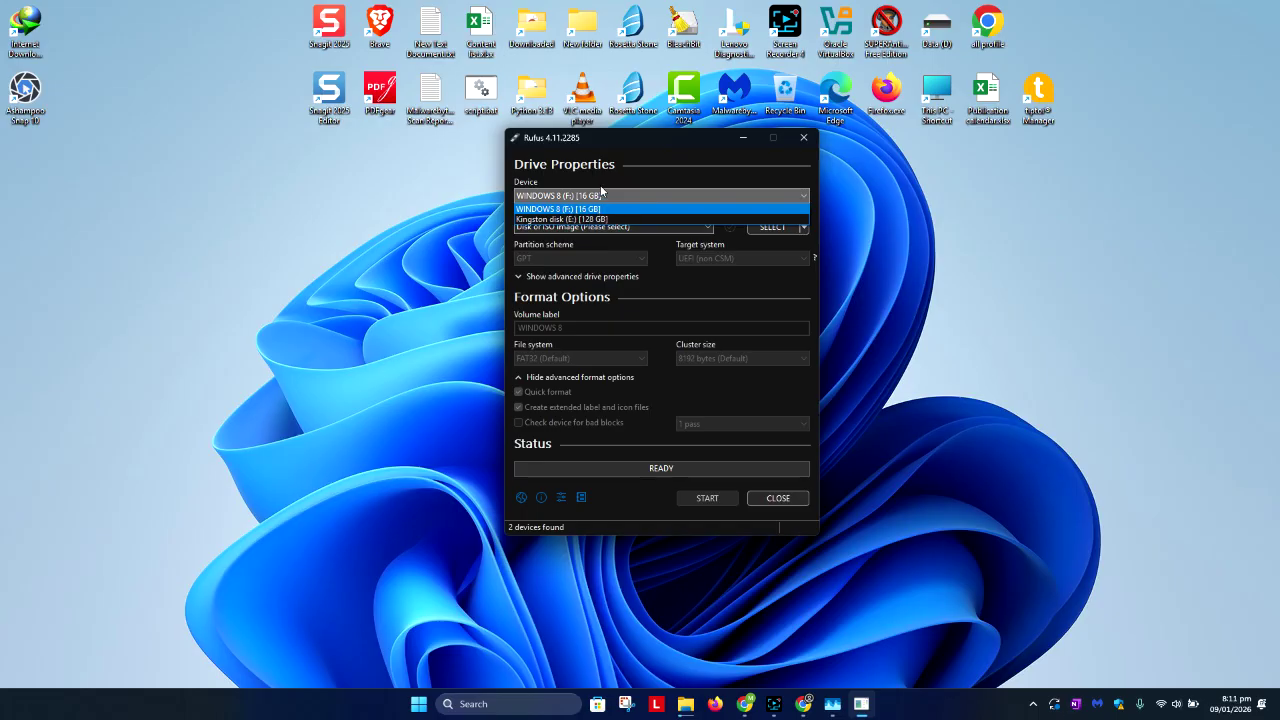
pyautogui.click(611, 141)
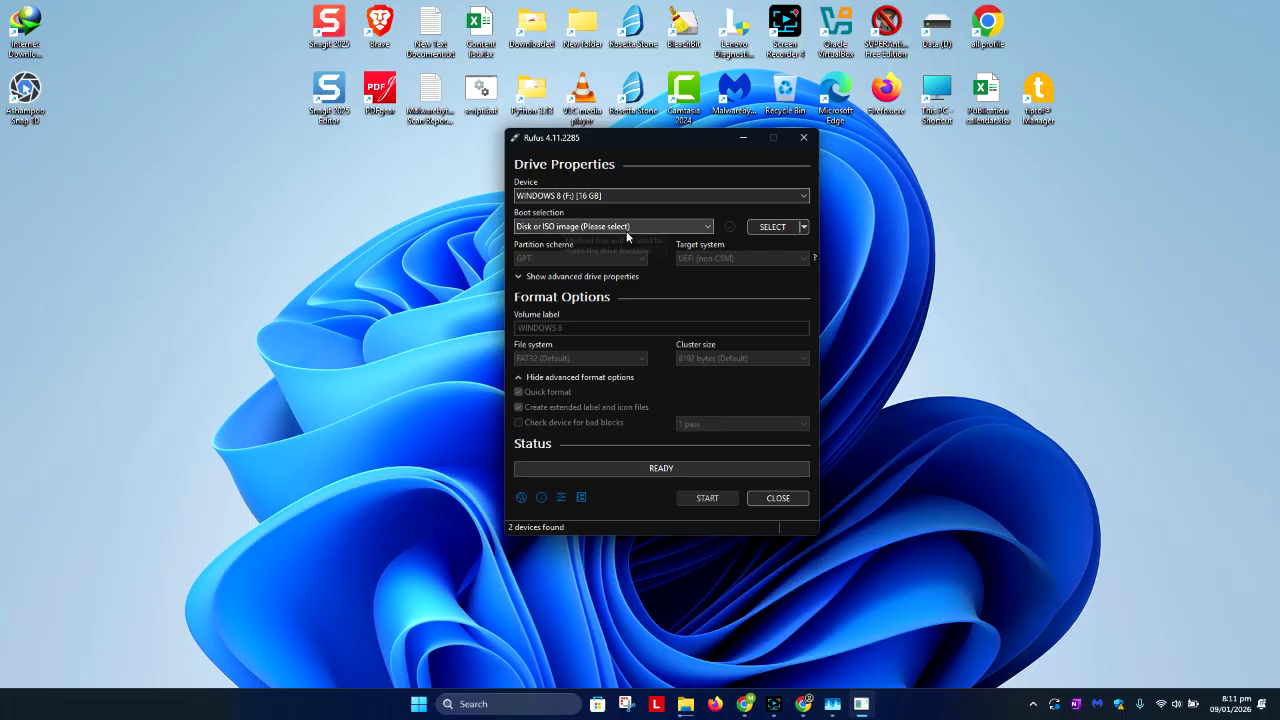
pyautogui.click(762, 229)
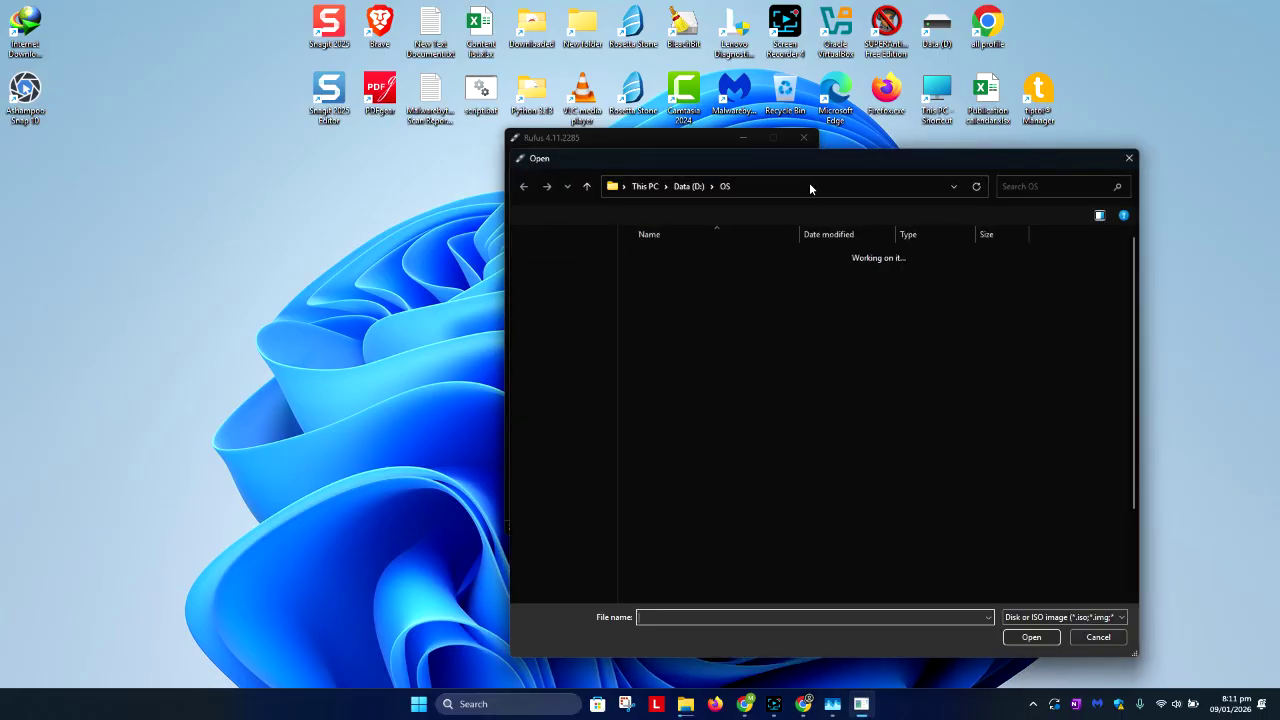
pyautogui.click(814, 189)
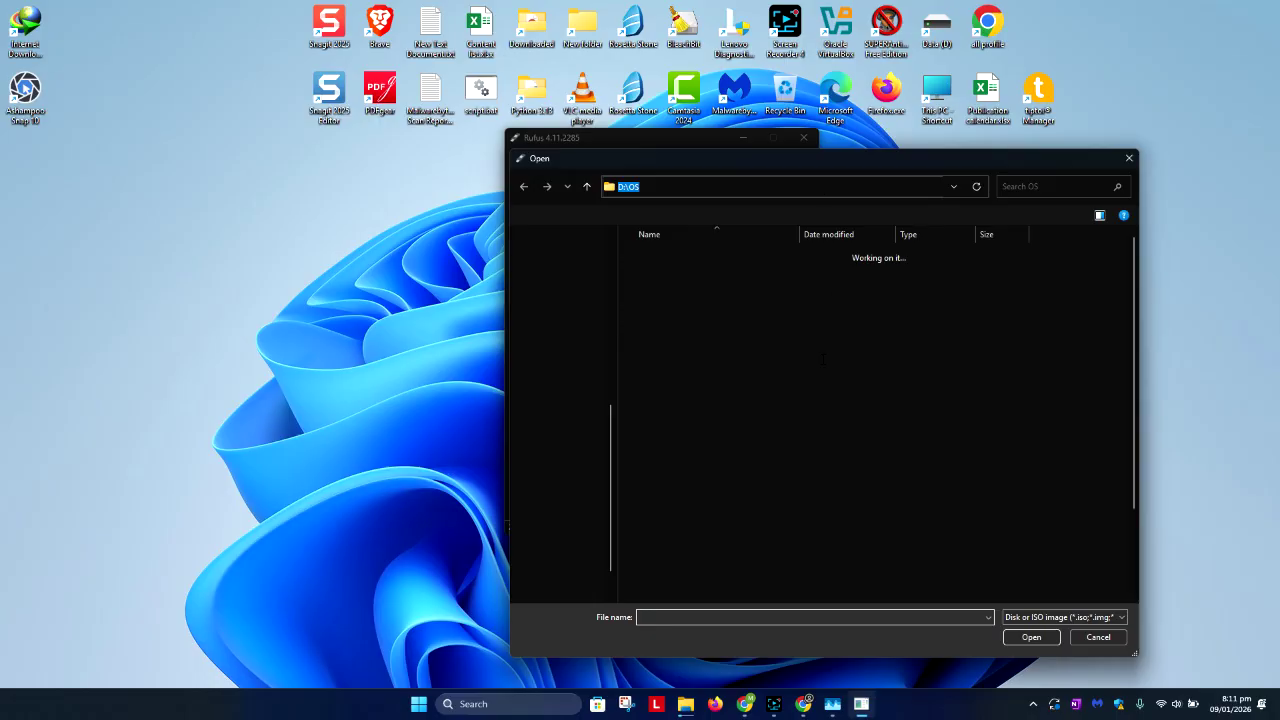
pyautogui.moveTo(848, 165); pyautogui.dragTo(528, 112)
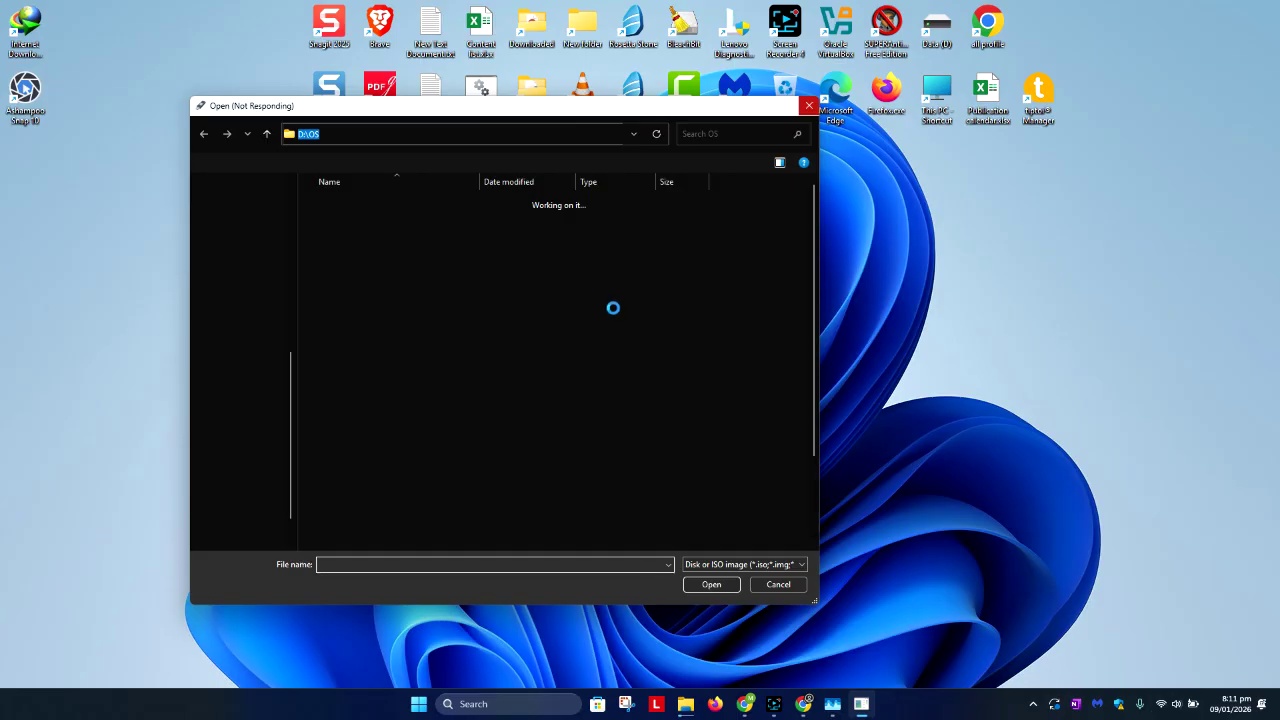
pyautogui.click(775, 702)
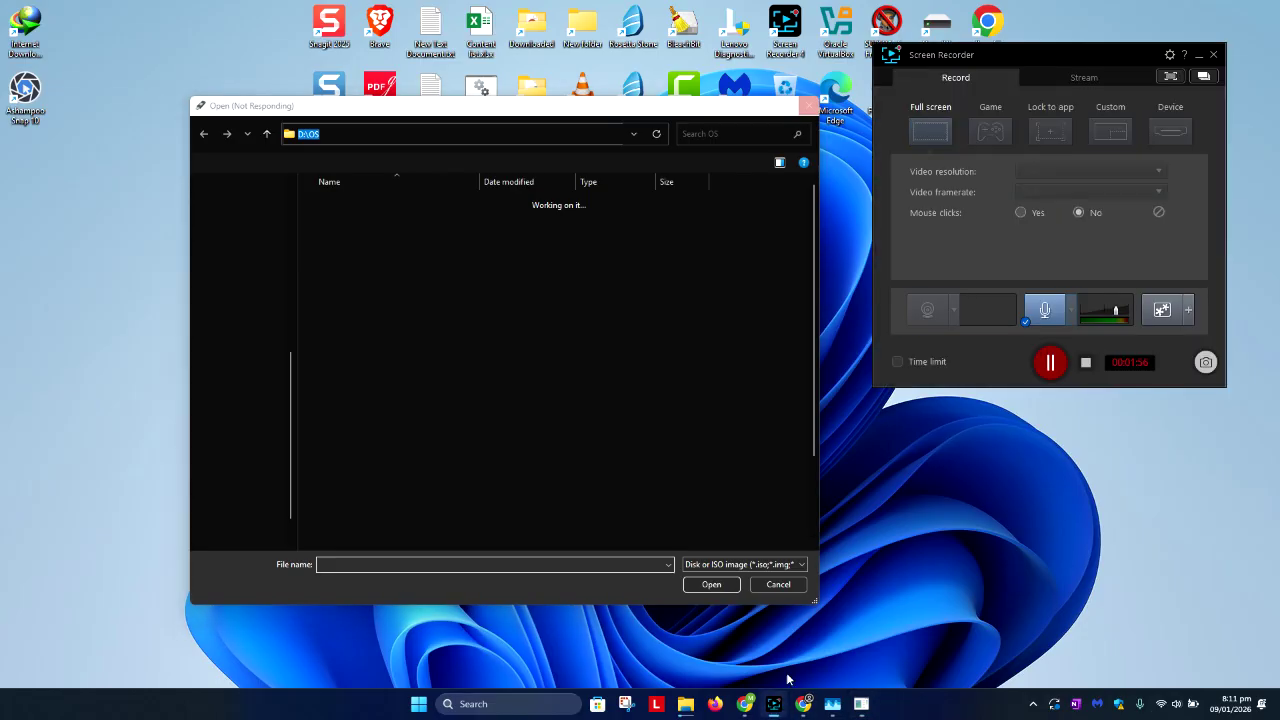
pyautogui.click(407, 410)
pyautogui.press('Down')
pyautogui.press('Down')
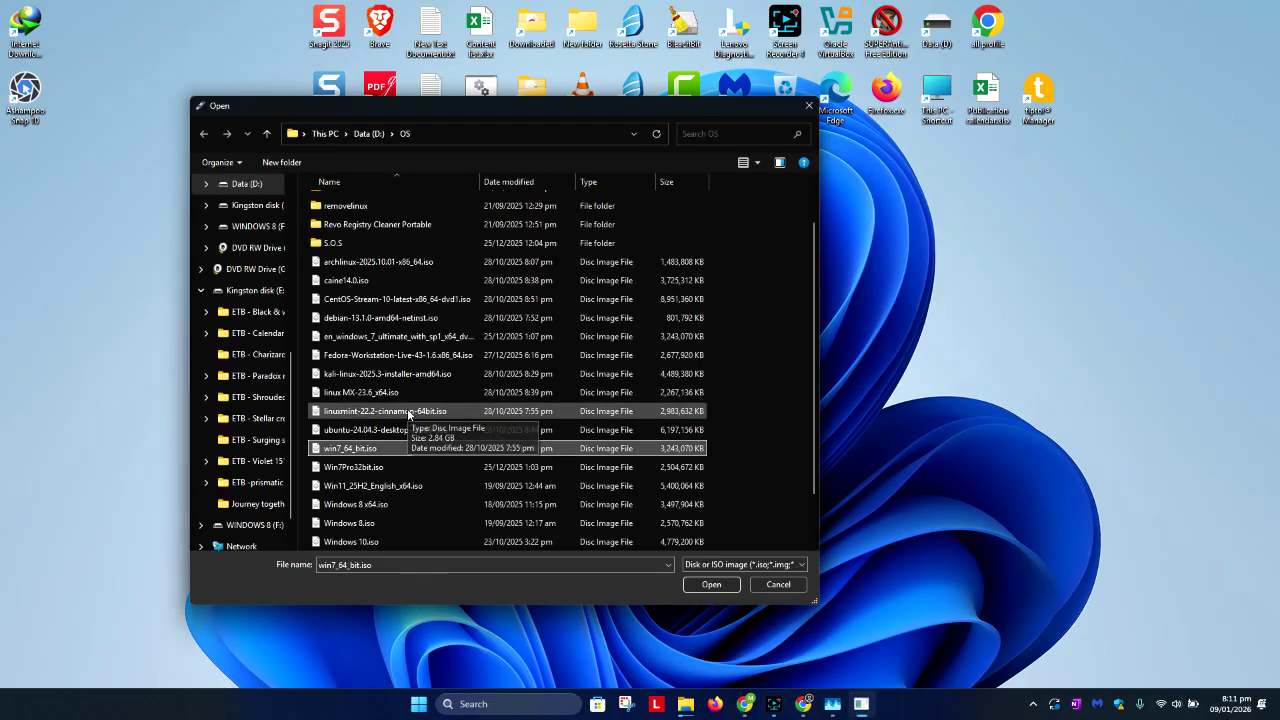
pyautogui.scroll(-1, 404, 408)
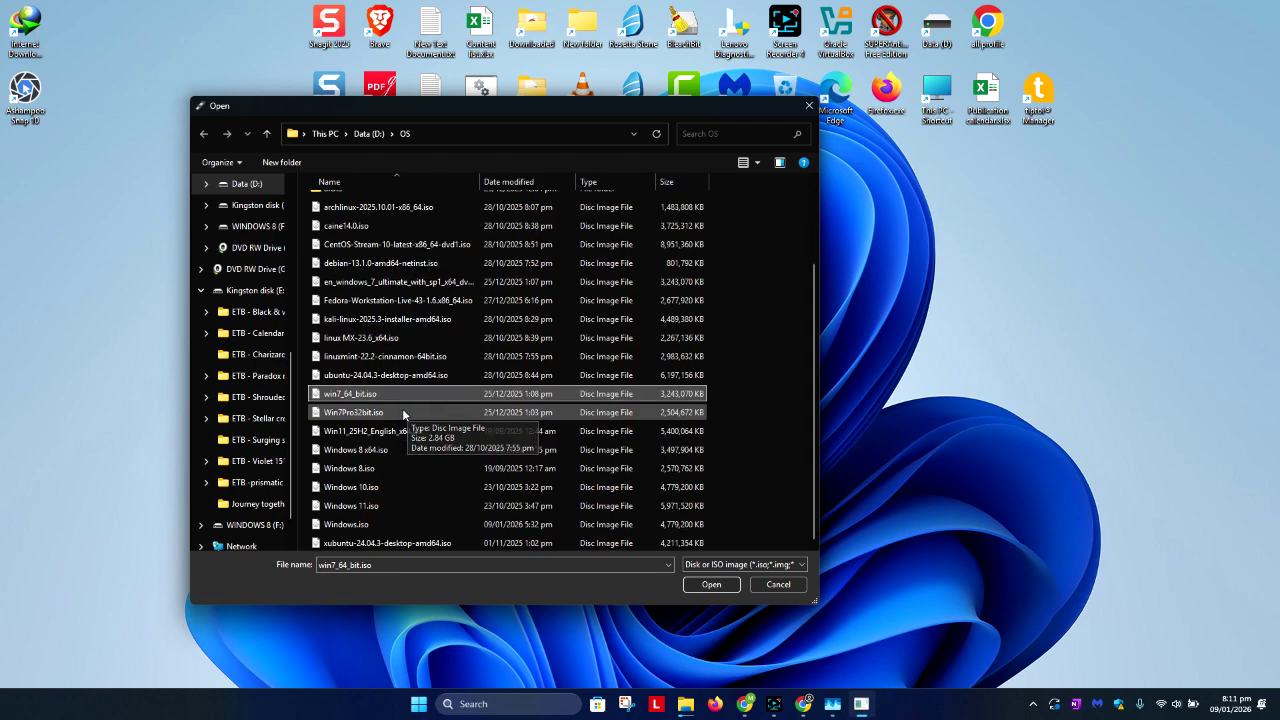
pyautogui.doubleClick(392, 470)
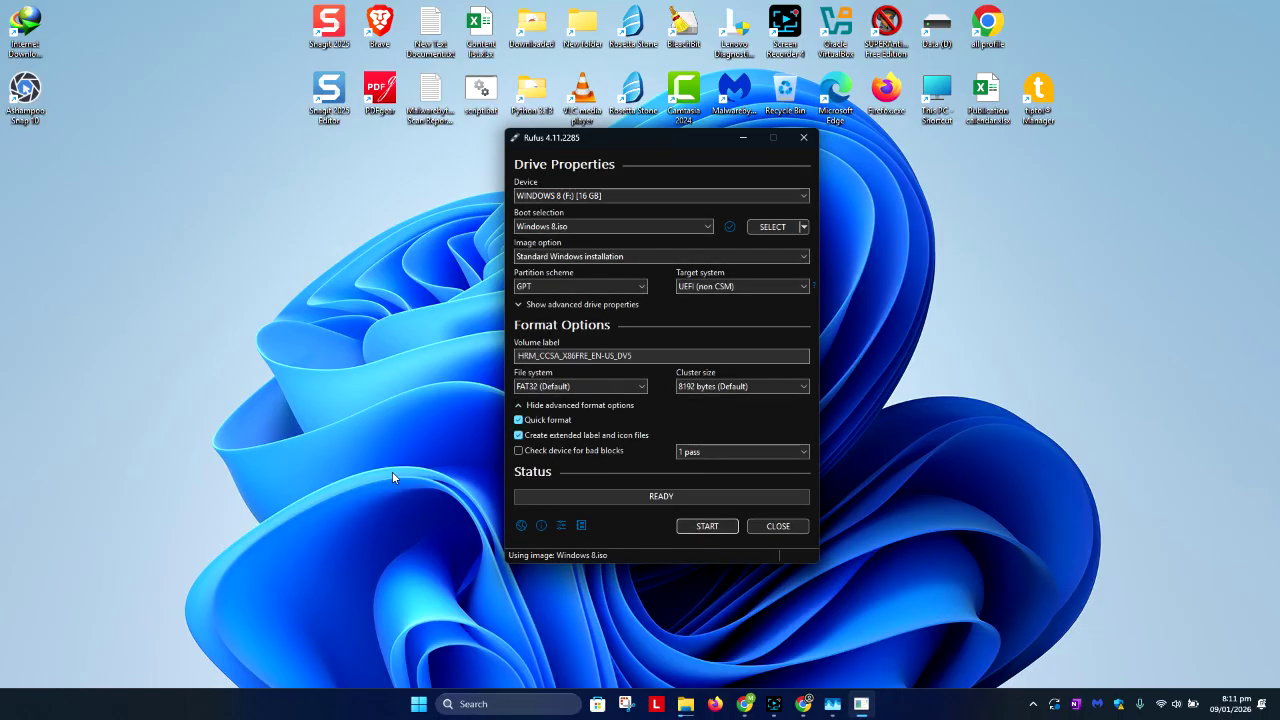
# Set the image option to Windows To Go.
pyautogui.click(549, 257)
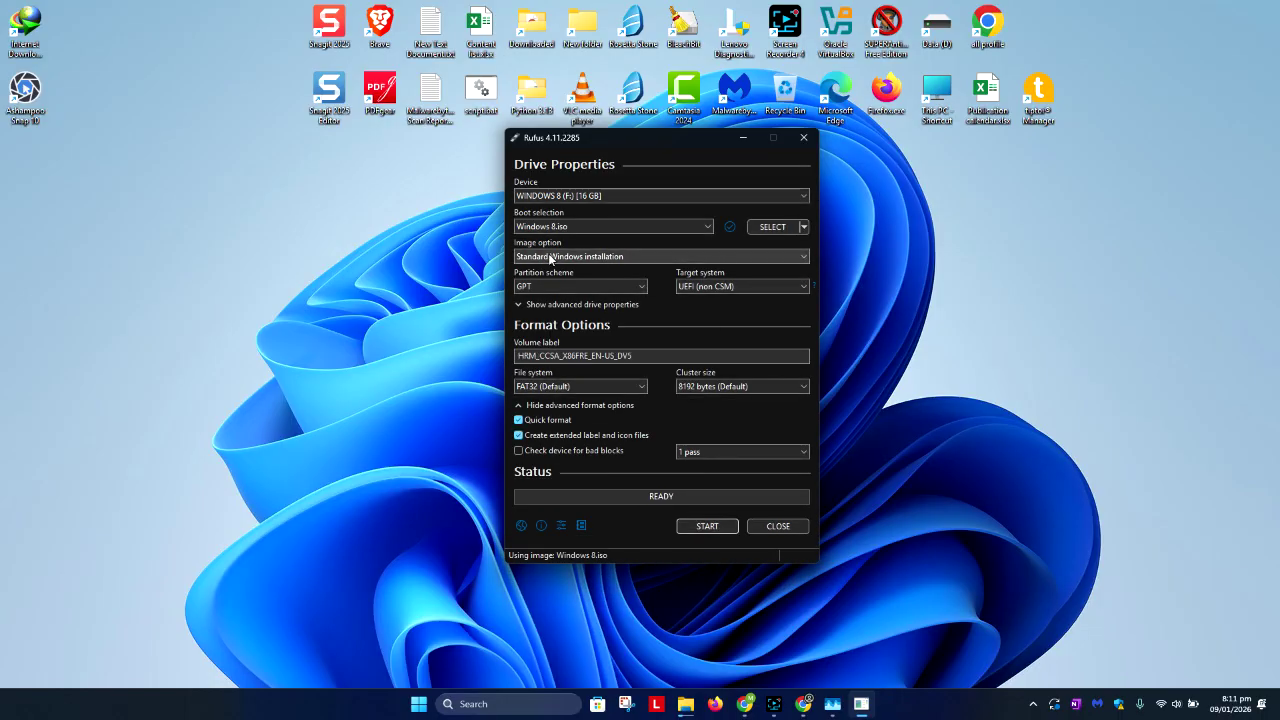
pyautogui.click(547, 280)
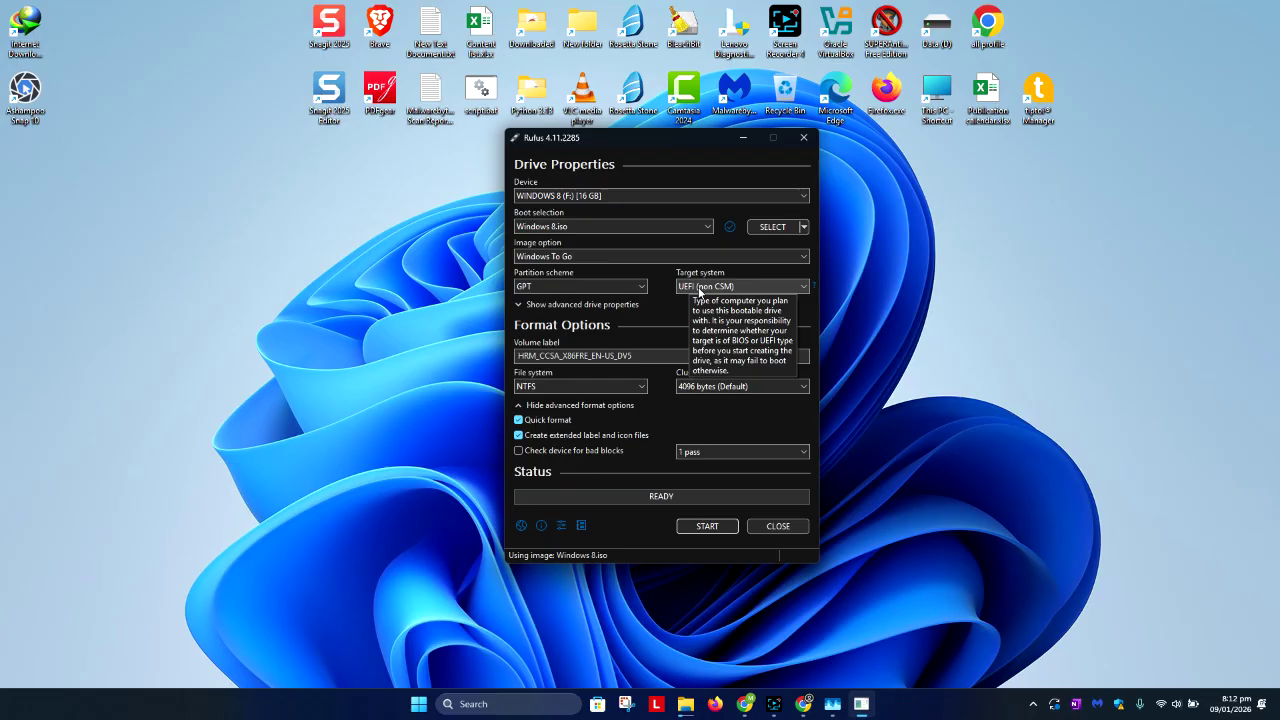
# Replace the suggested volume label with windows 8.0.
pyautogui.moveTo(648, 354); pyautogui.dragTo(404, 364)
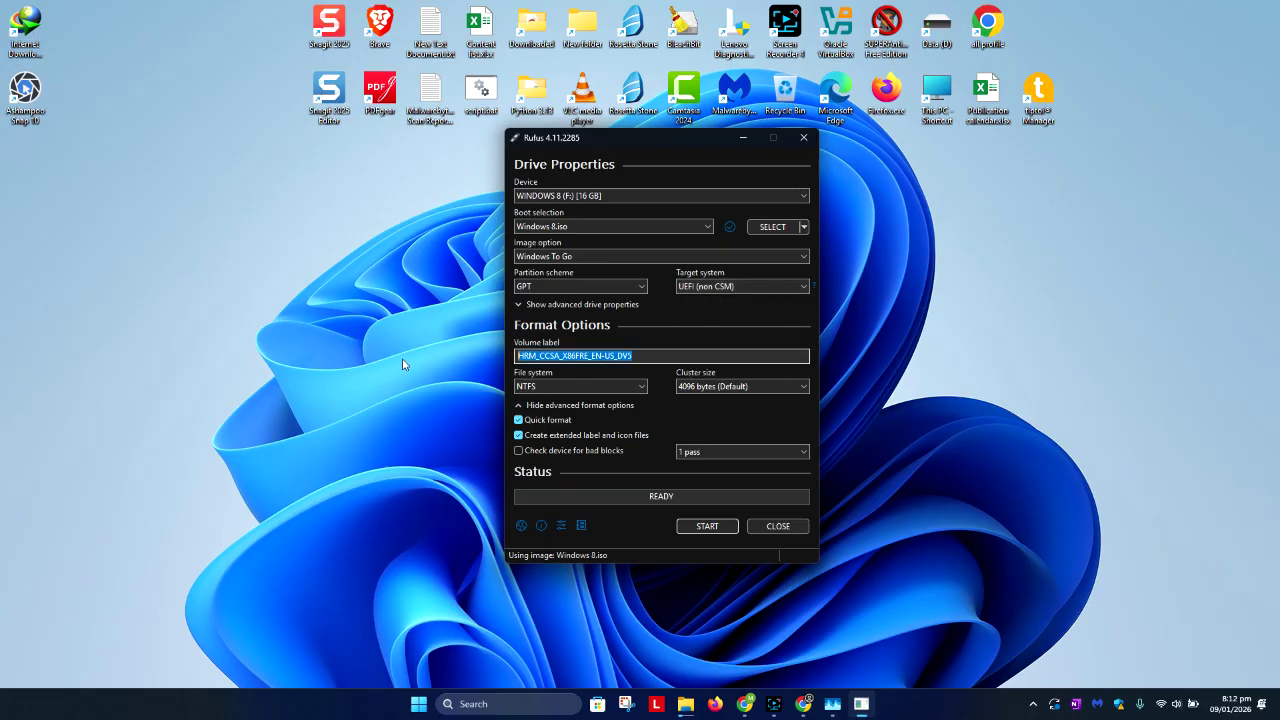
pyautogui.write('windows 8.0')
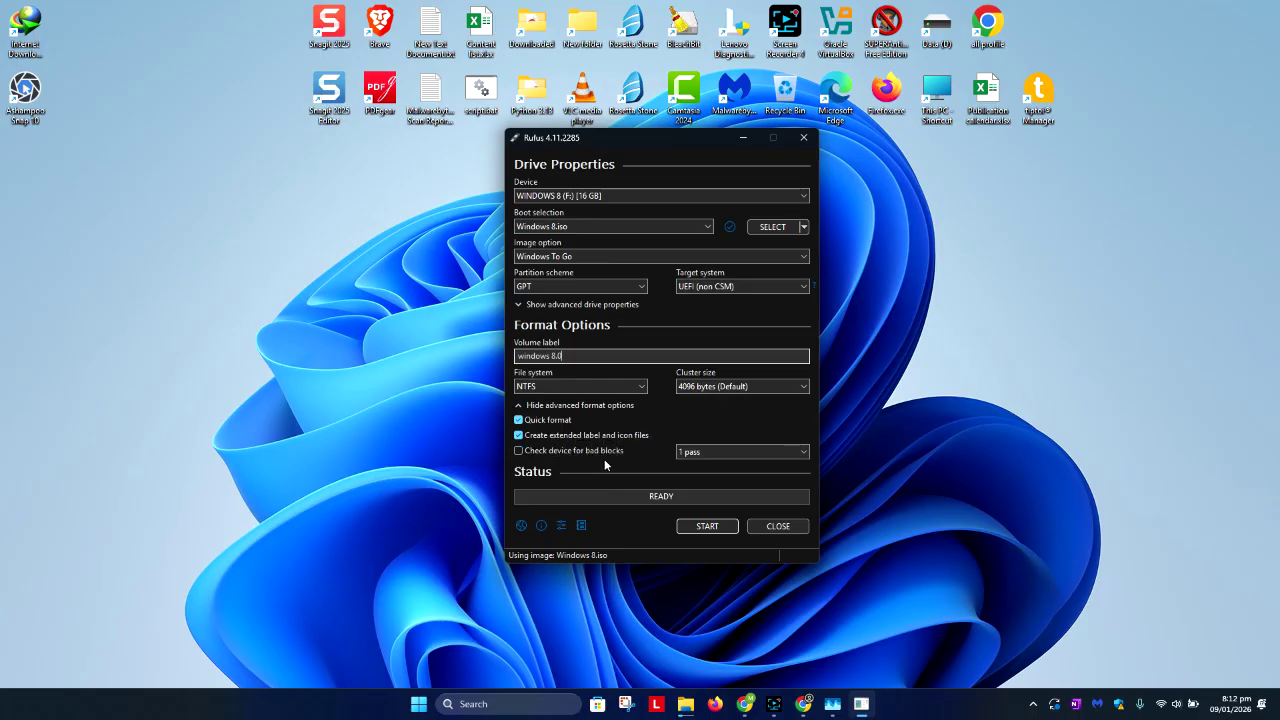
# Switch to File Explorer, open the format dialog for the WINDOWS 8 (F:) drive and choose NTFS as the file system.
pyautogui.click(889, 434)
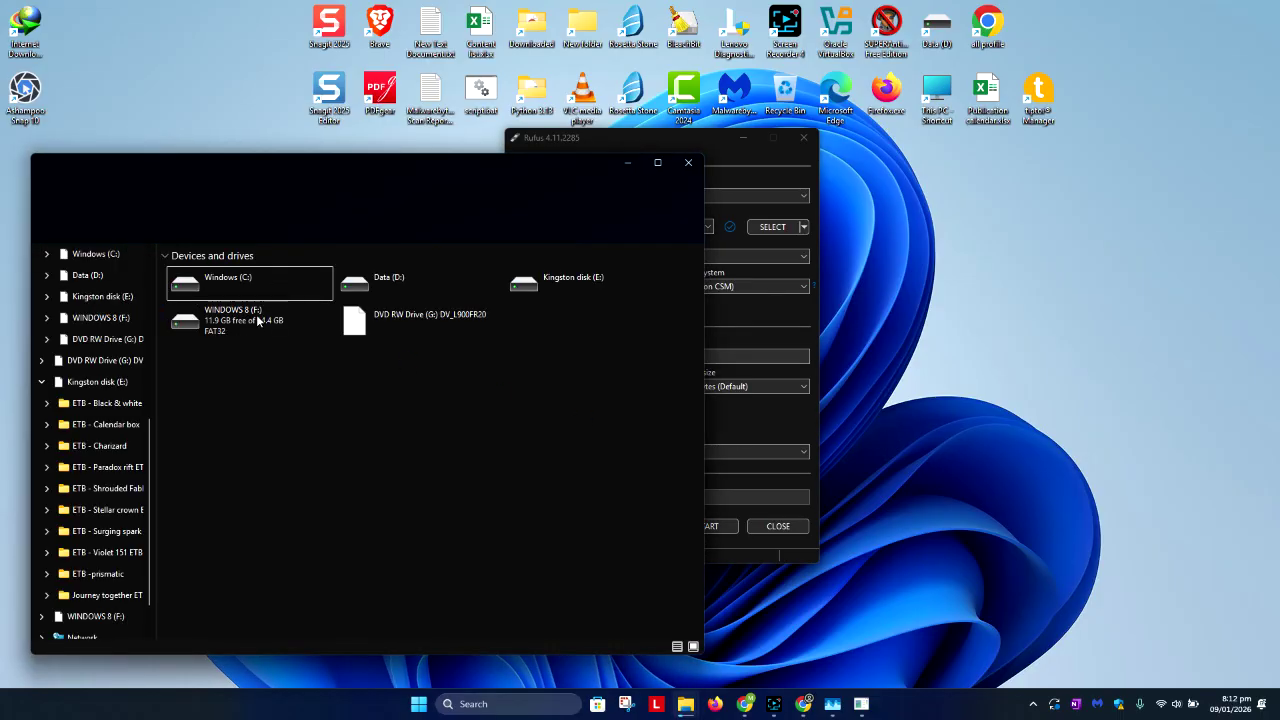
pyautogui.click(251, 329)
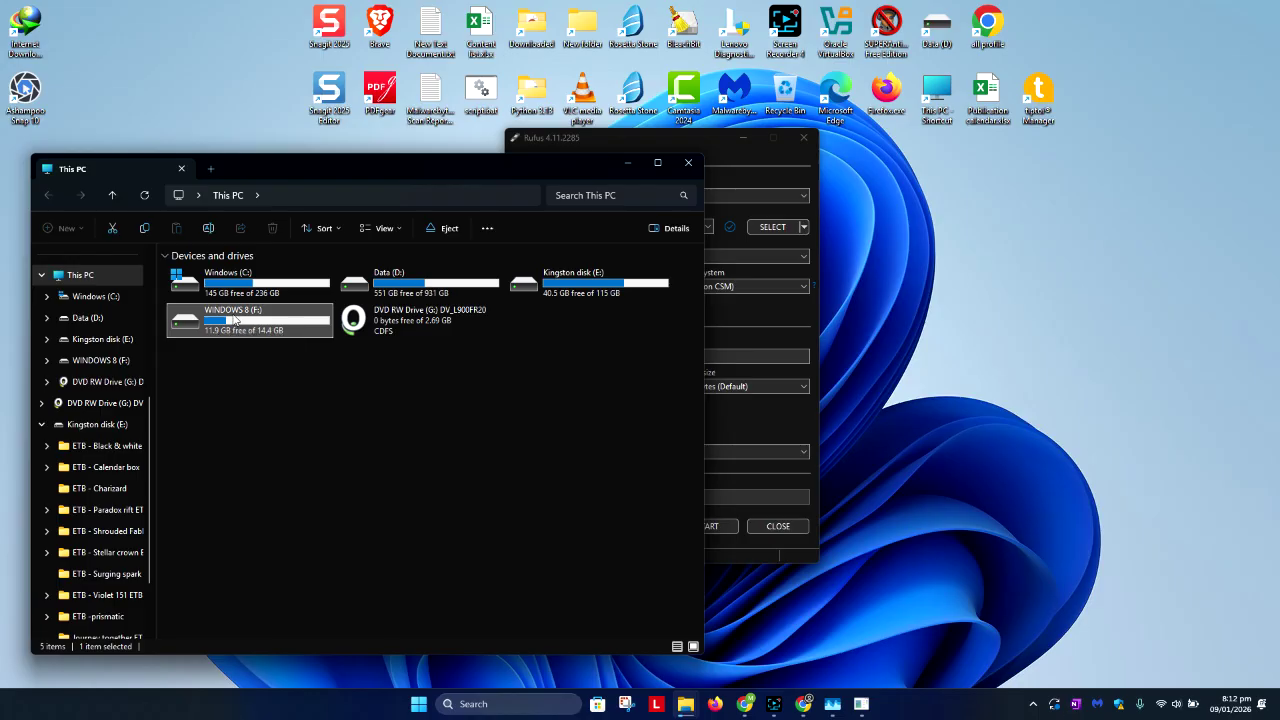
pyautogui.rightClick(234, 318)
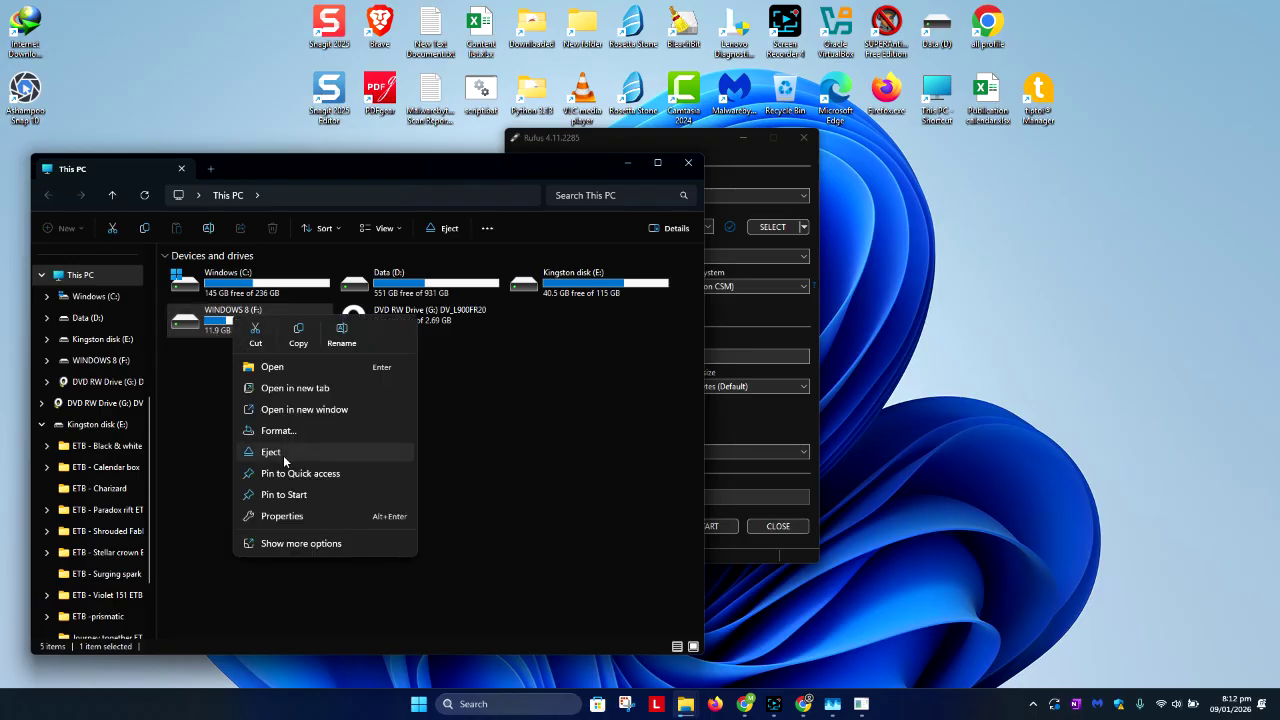
pyautogui.click(296, 431)
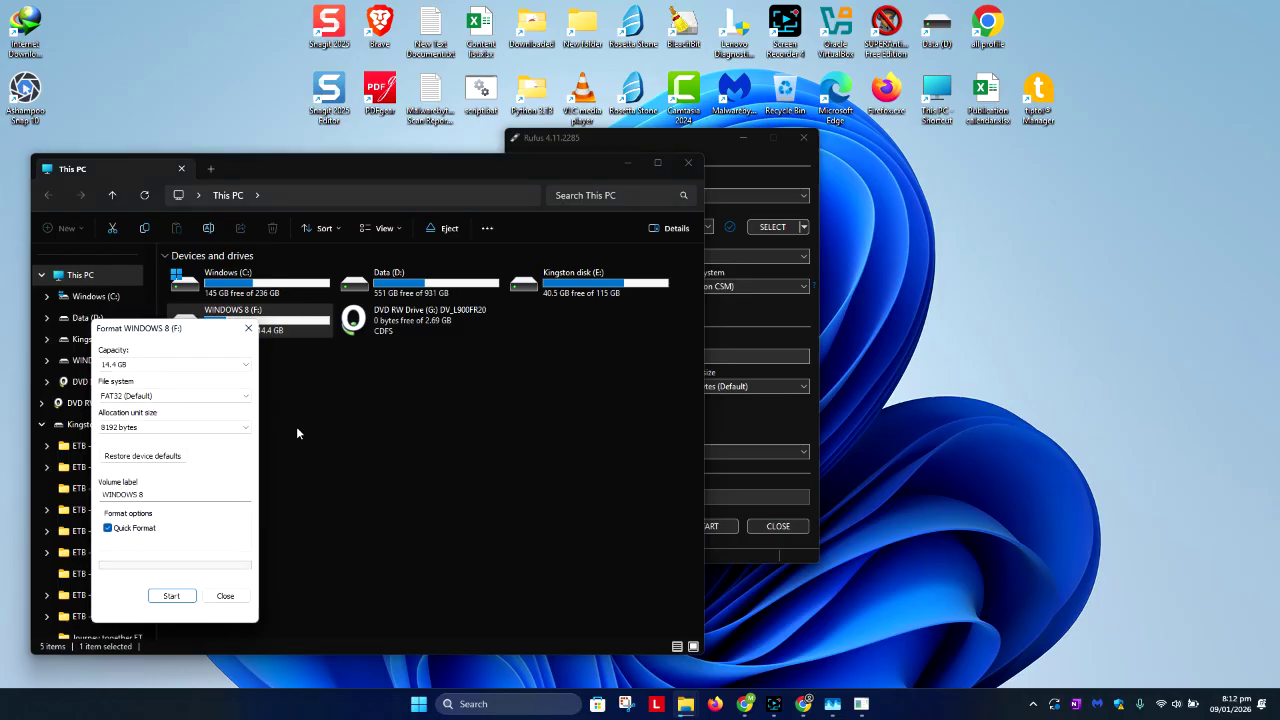
pyautogui.click(165, 396)
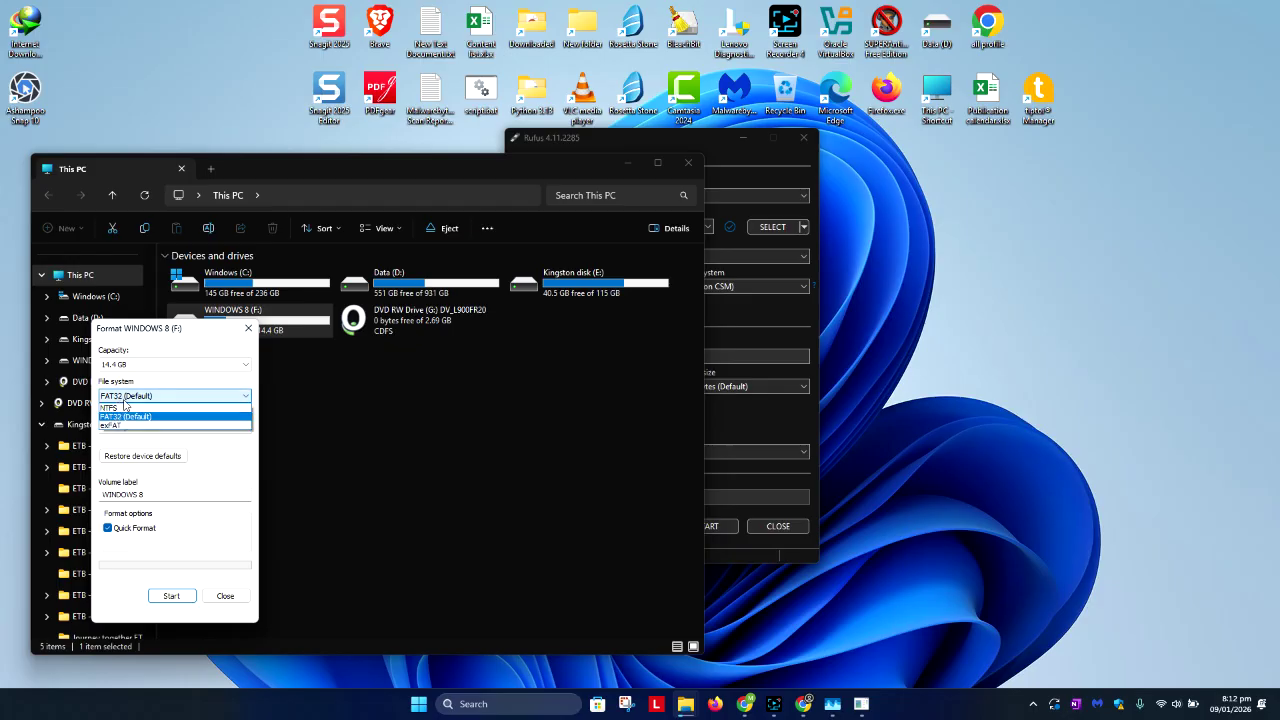
pyautogui.click(120, 413)
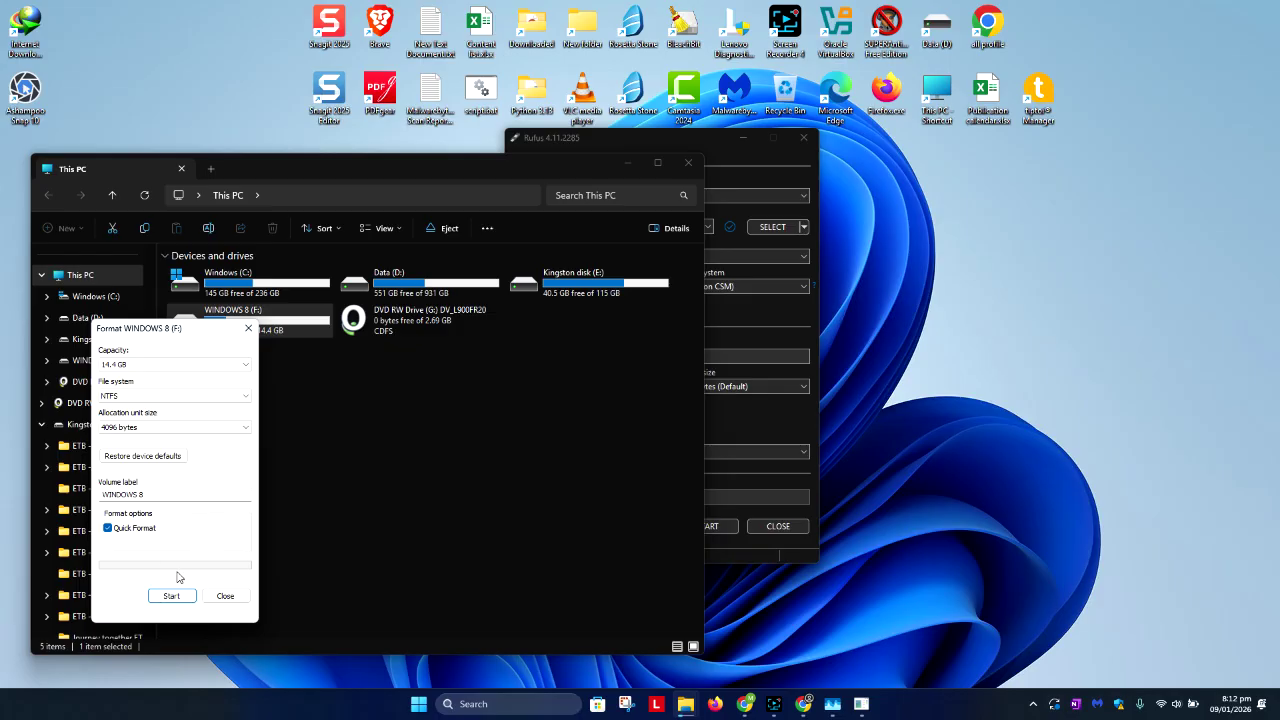
# Start the quick NTFS format of the F: drive with the volume label WINDOWS 8 and confirm erasing all its data.
pyautogui.moveTo(160, 340); pyautogui.dragTo(486, 291)
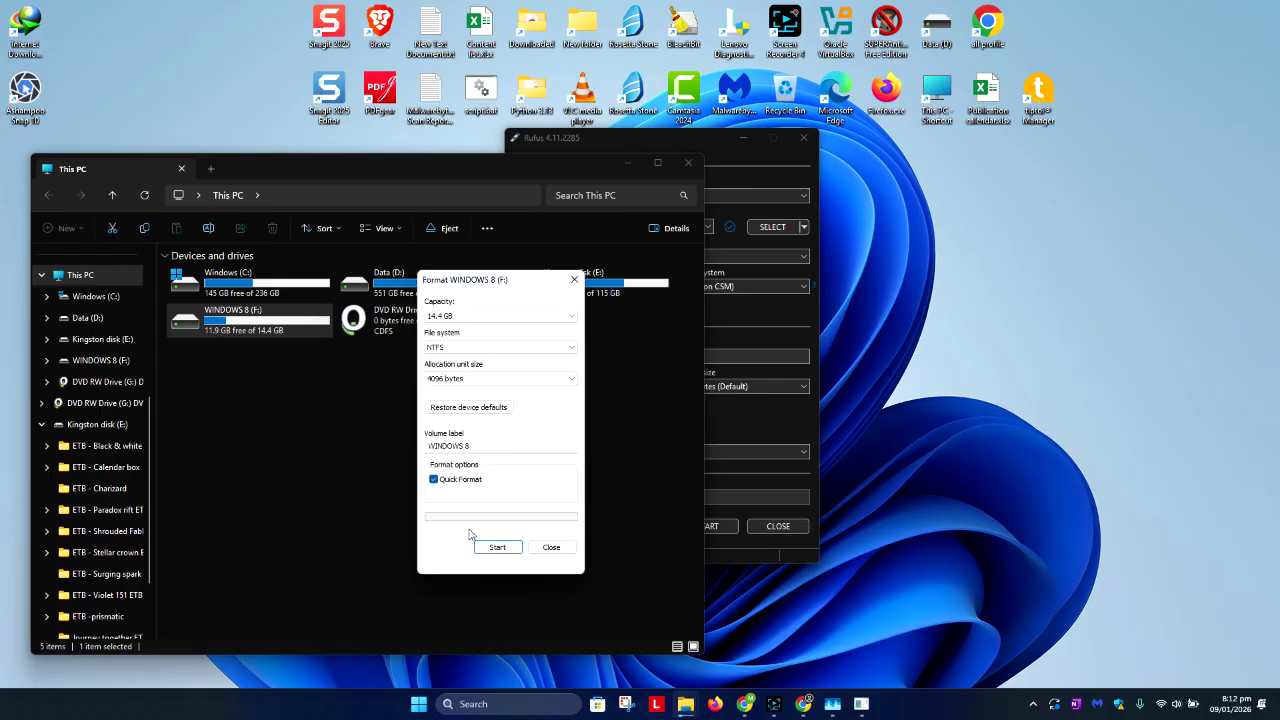
pyautogui.click(498, 548)
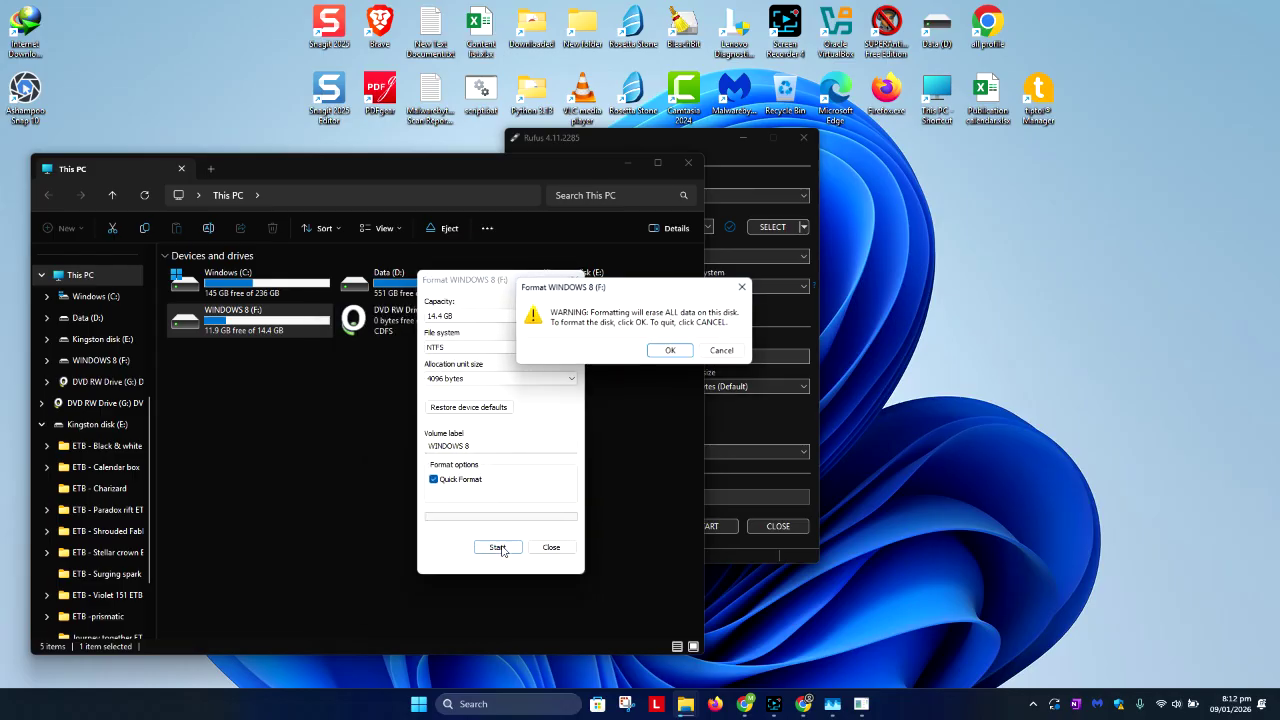
pyautogui.click(660, 350)
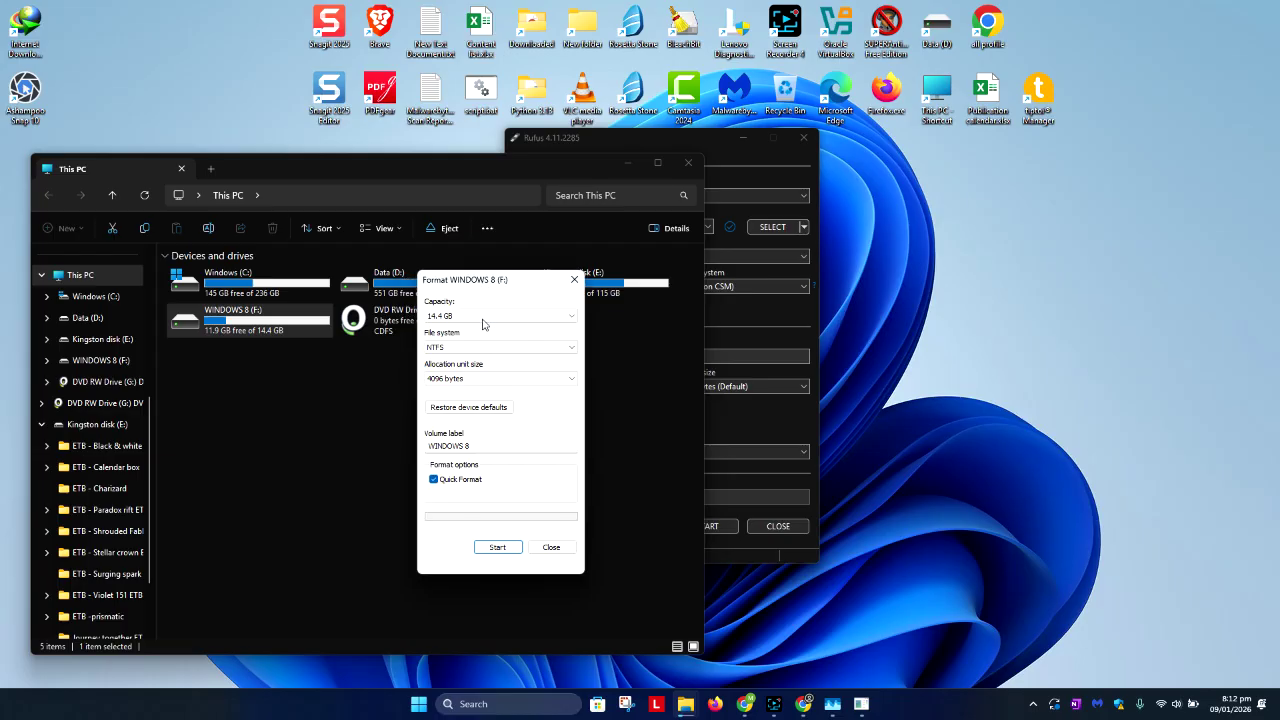
pyautogui.click(497, 547)
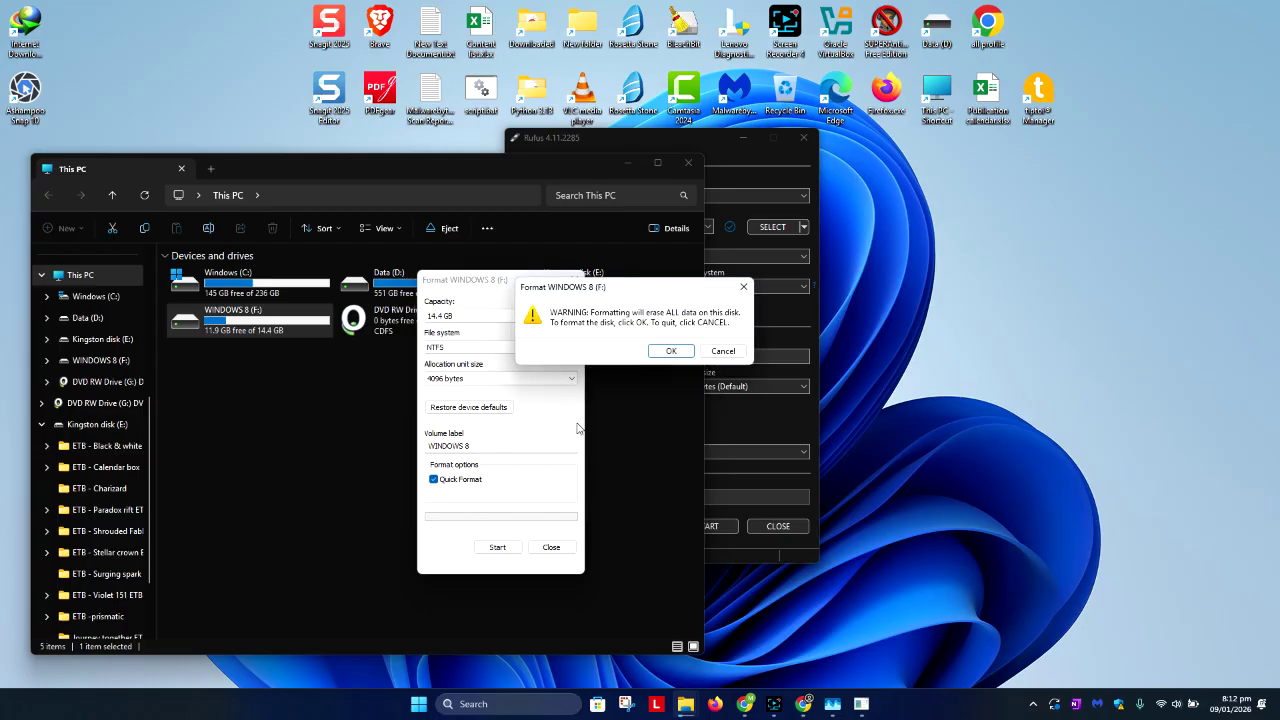
pyautogui.click(666, 351)
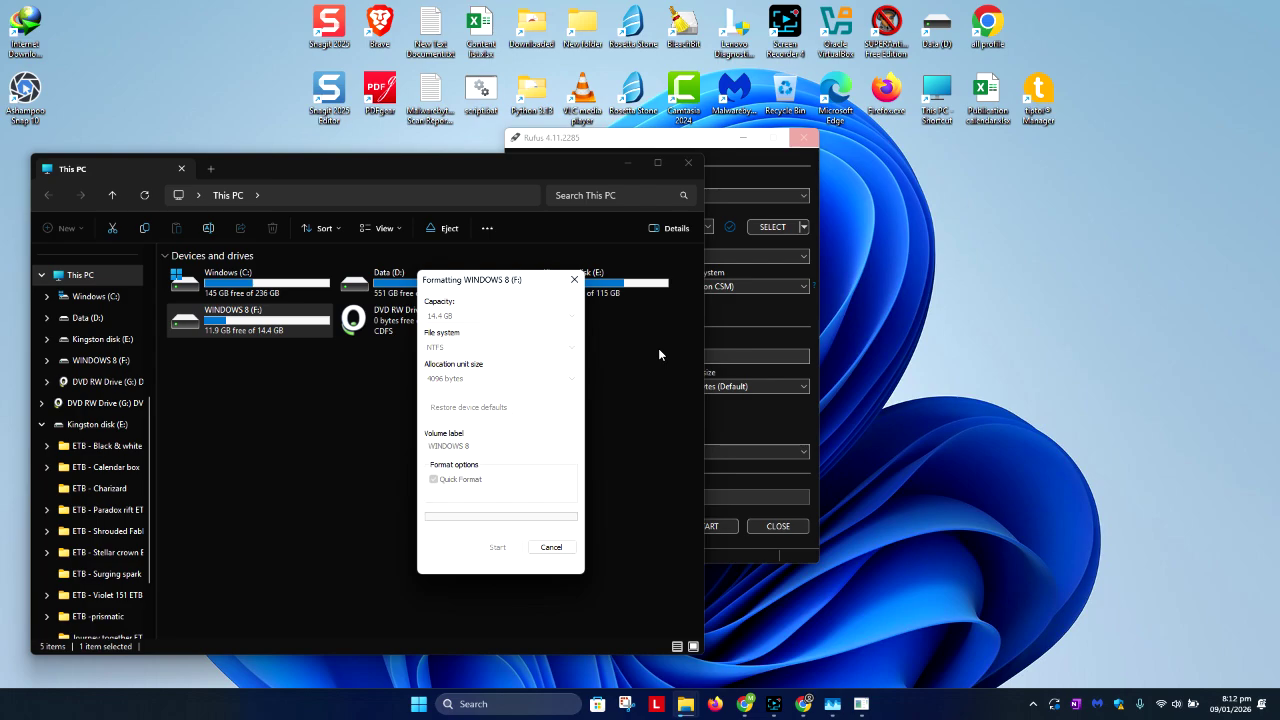
# Move File Explorer and the format dialog aside, acknowledge the completed format and close the format dialog.
pyautogui.moveTo(513, 166); pyautogui.dragTo(1008, 51)
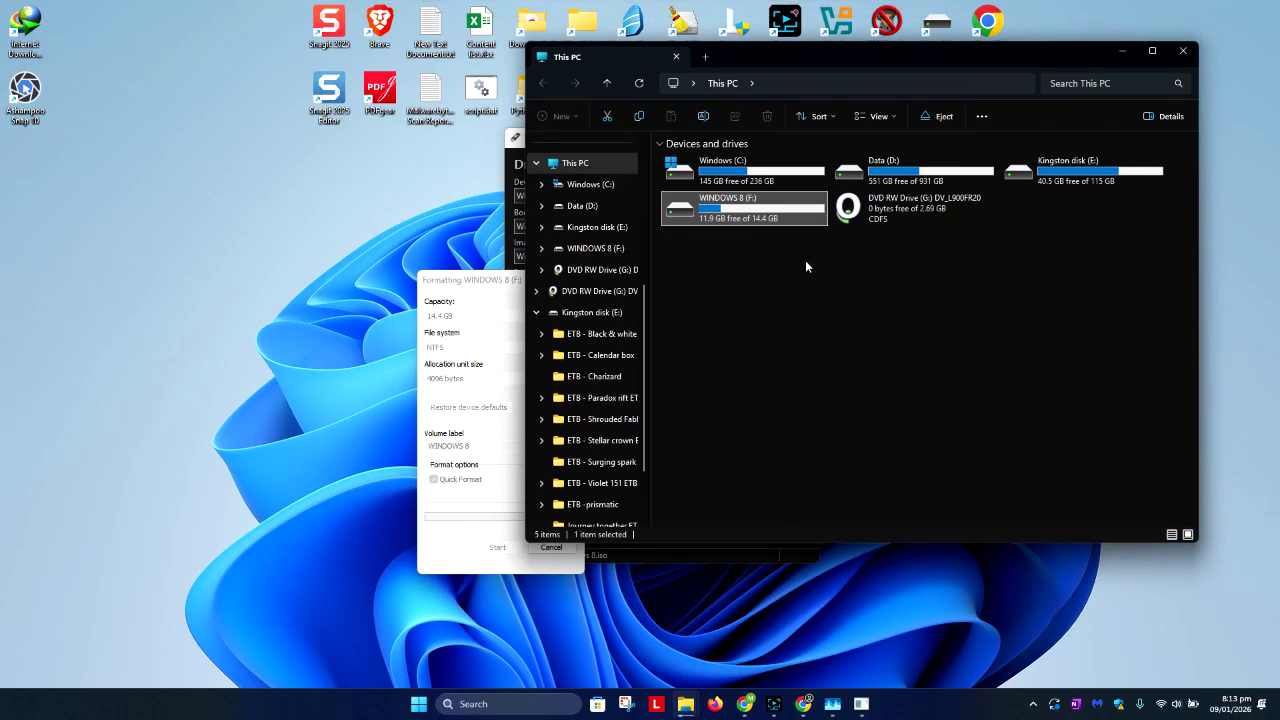
pyautogui.click(453, 311)
pyautogui.moveTo(453, 283); pyautogui.dragTo(709, 182)
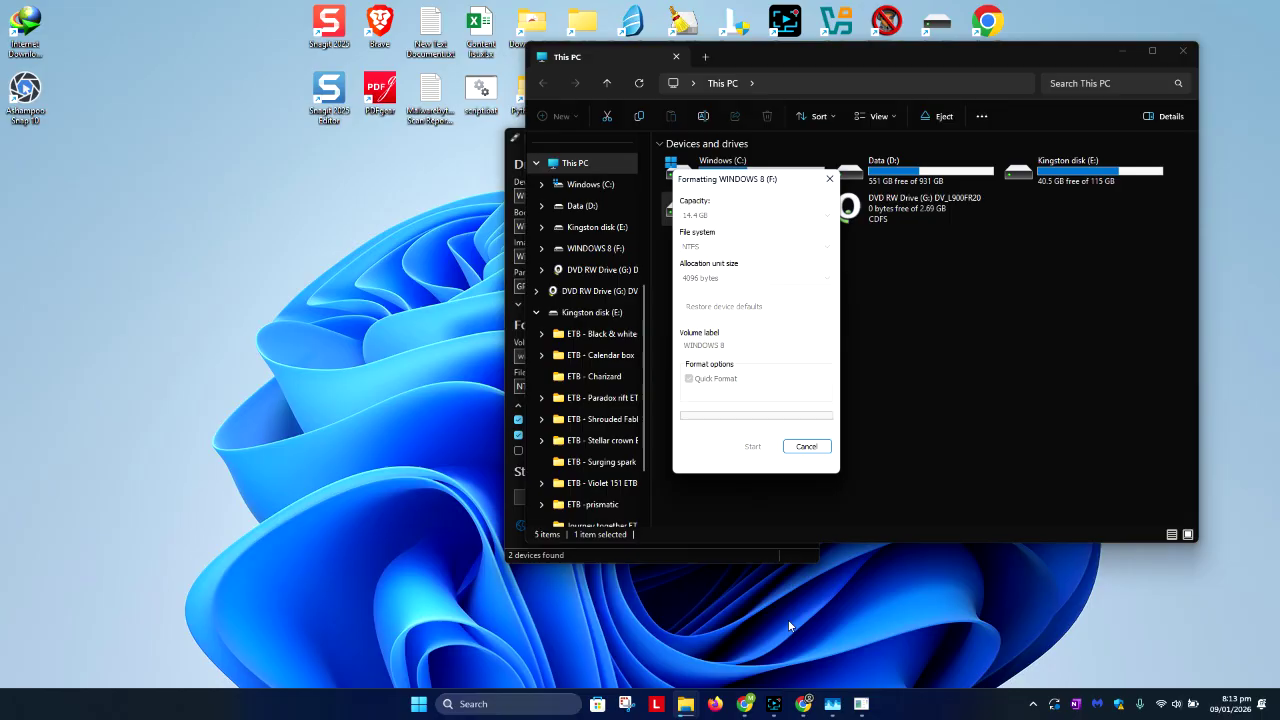
pyautogui.click(775, 703)
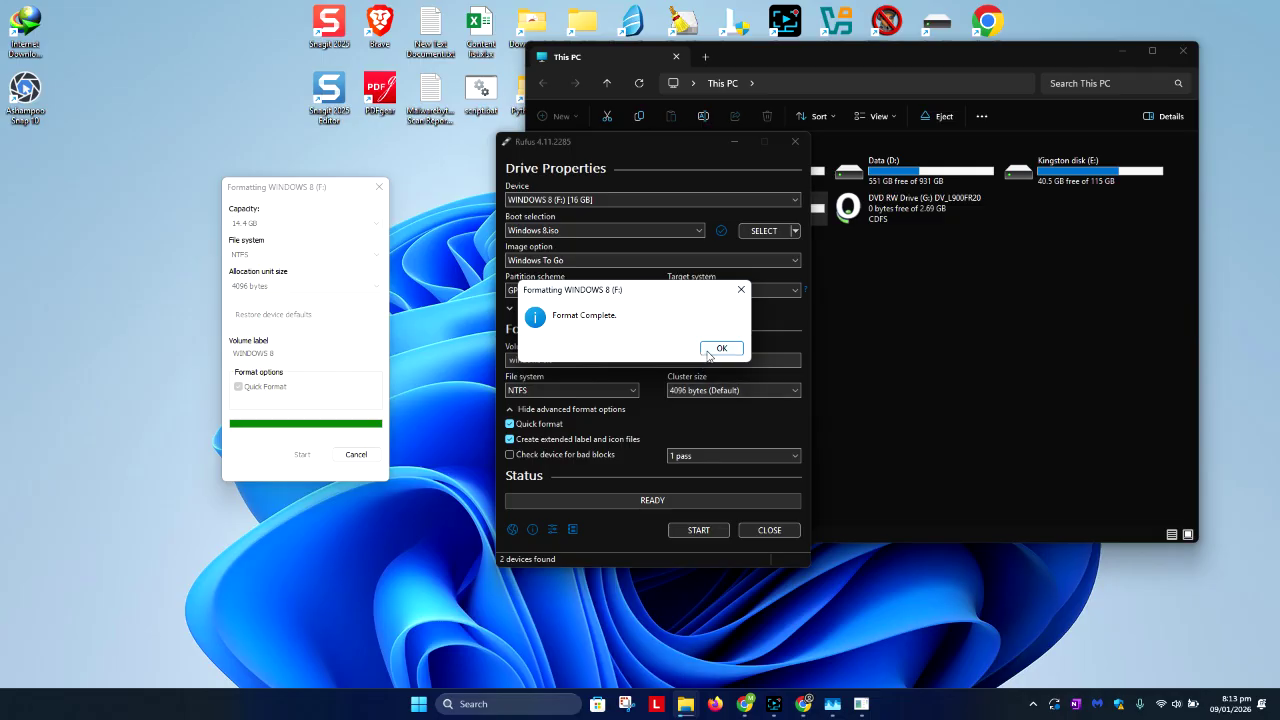
pyautogui.click(713, 350)
pyautogui.click(379, 187)
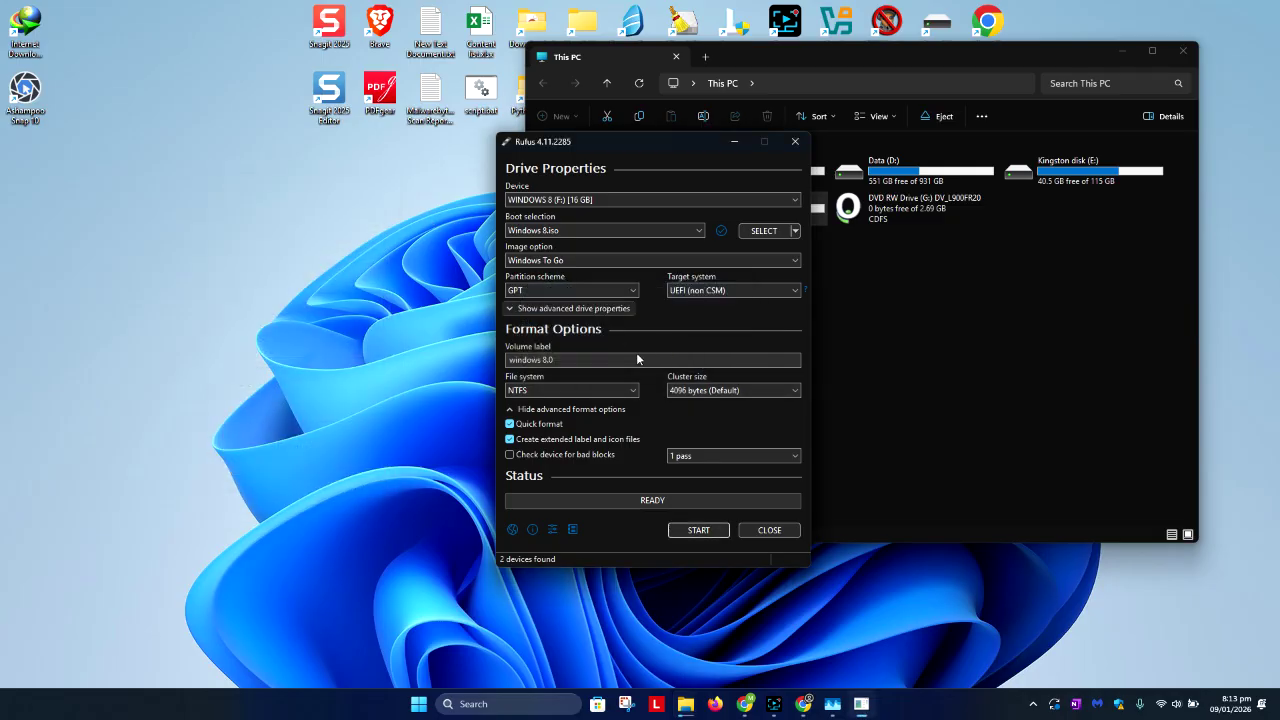
pyautogui.click(770, 202)
pyautogui.click(766, 212)
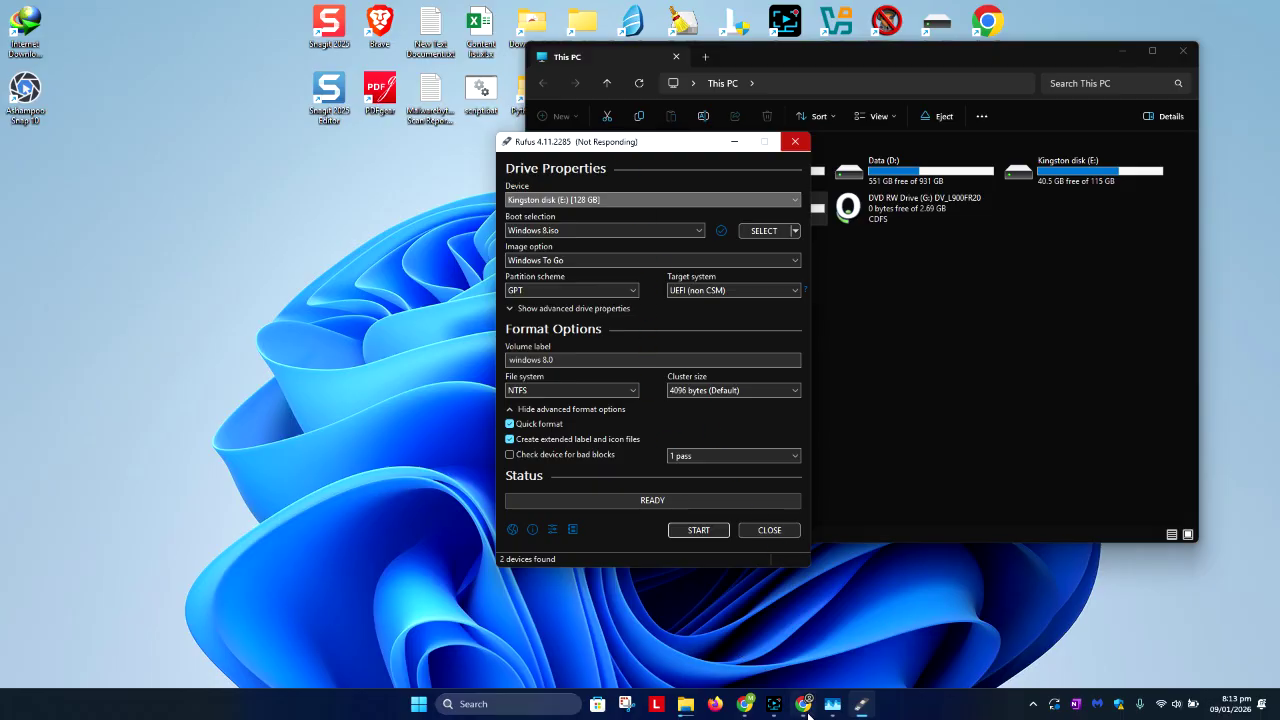
pyautogui.click(774, 704)
pyautogui.click(1050, 364)
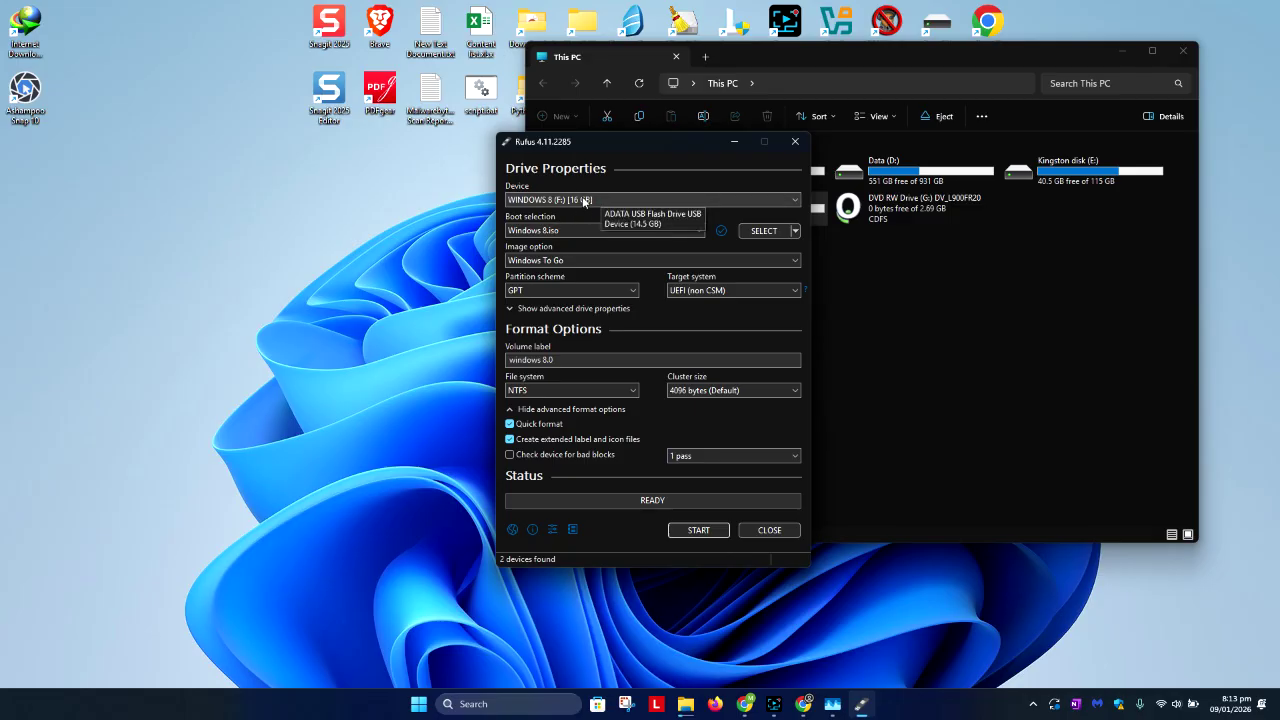
# Start writing the F: drive in Rufus with the Windows 8 edition, accepting the incompatible-drive and data-destruction warnings.
pyautogui.click(699, 530)
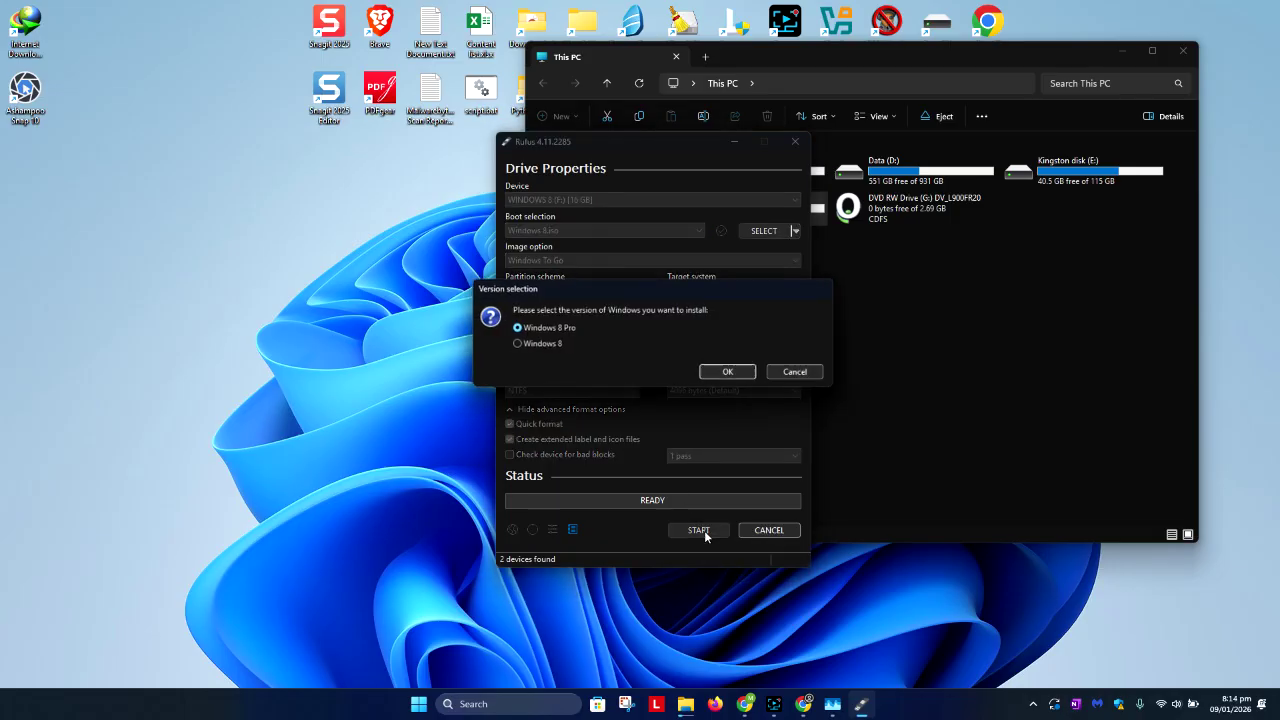
pyautogui.click(530, 346)
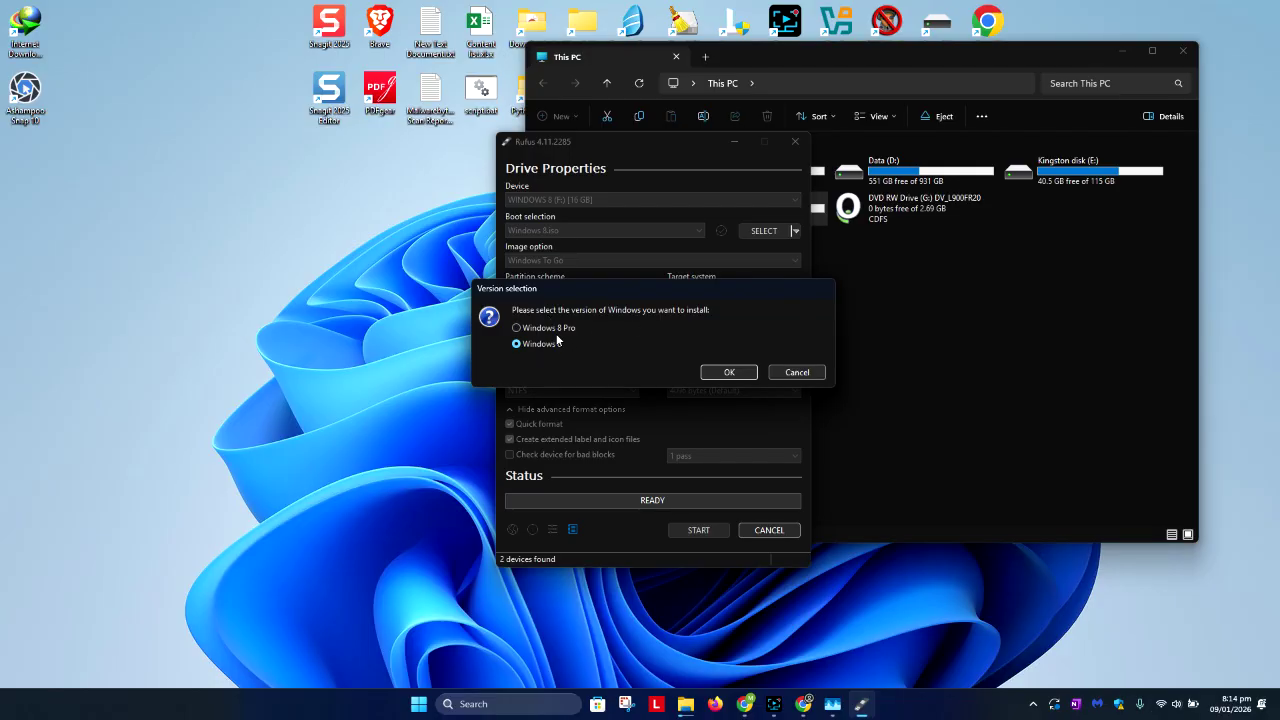
pyautogui.click(731, 371)
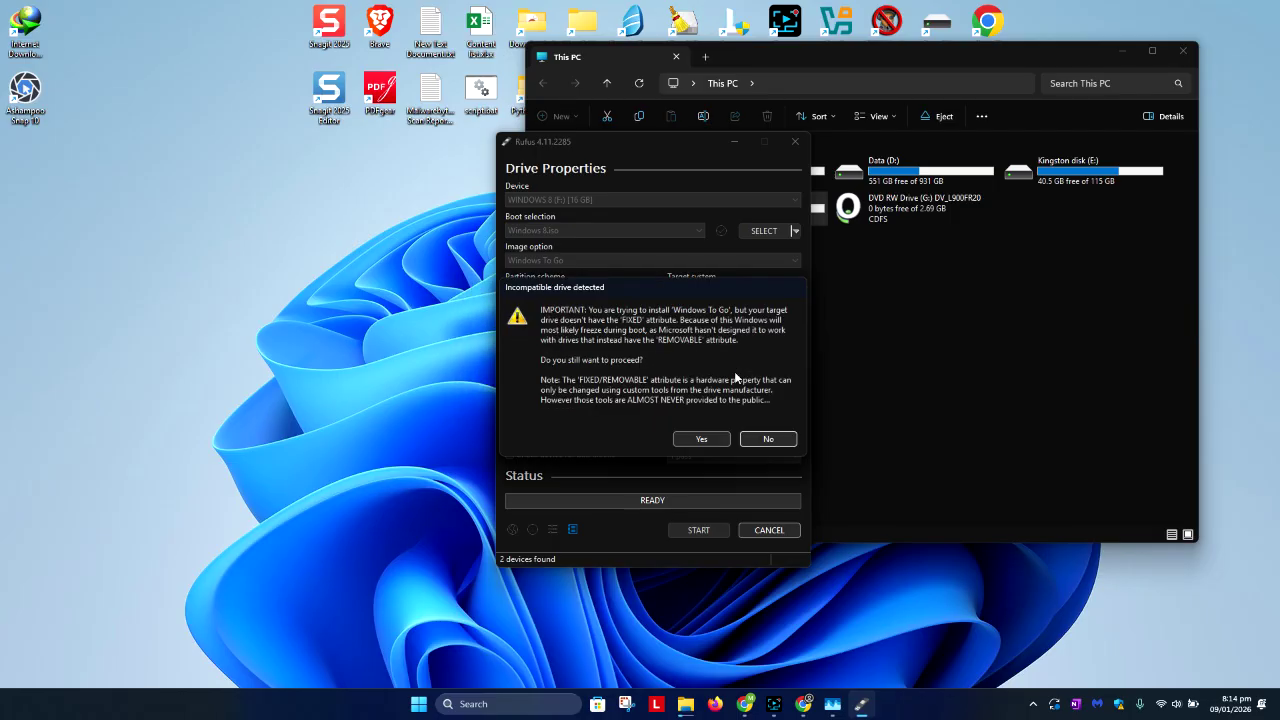
pyautogui.click(702, 438)
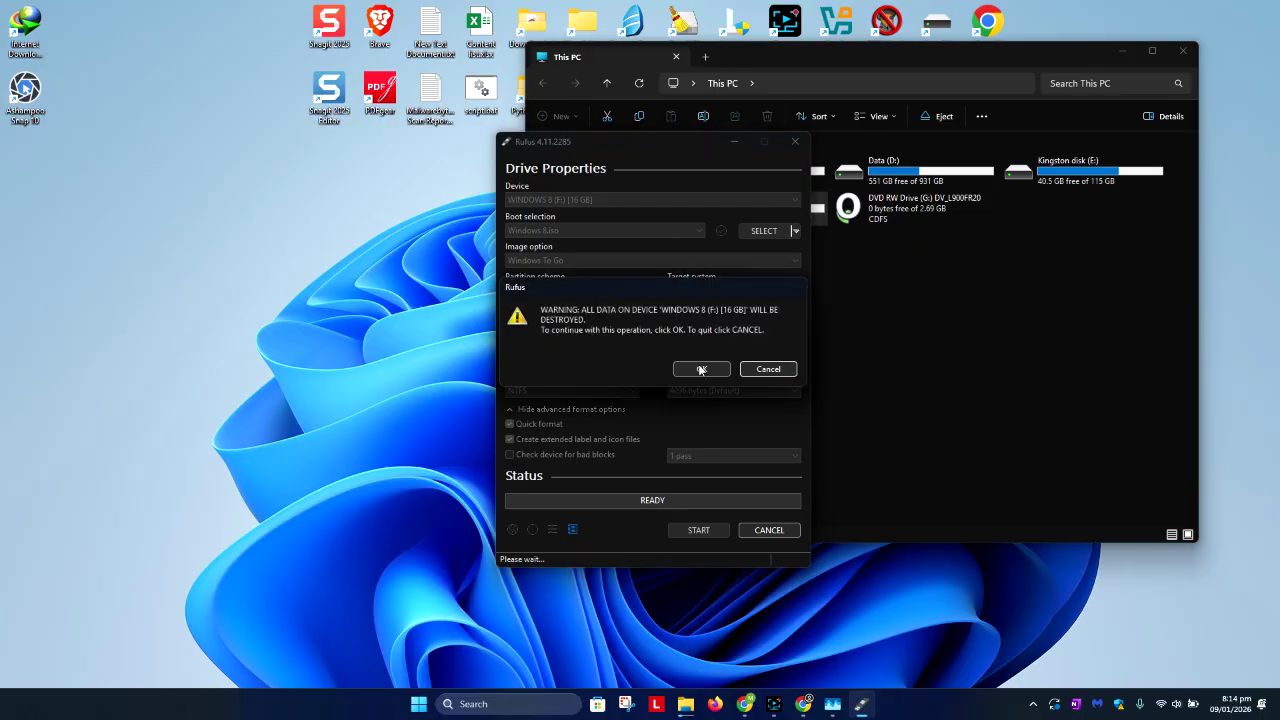
pyautogui.click(703, 369)
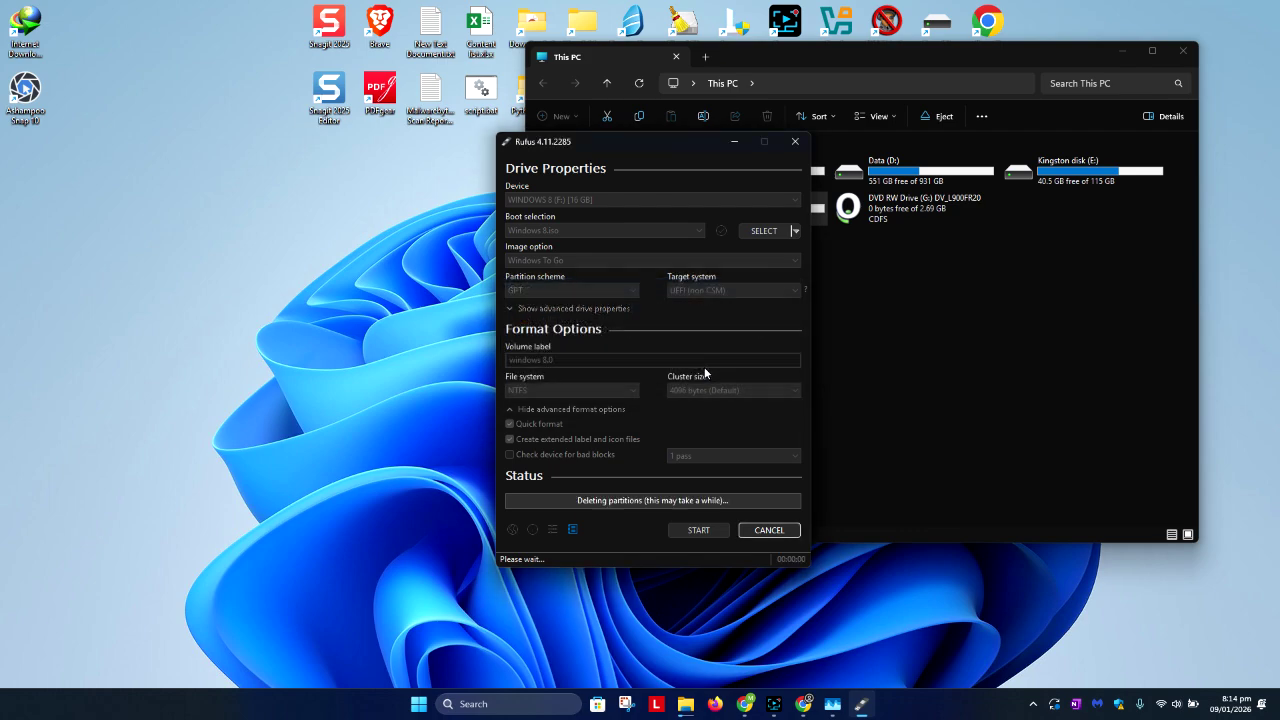
pyautogui.moveTo(668, 147); pyautogui.dragTo(365, 121)
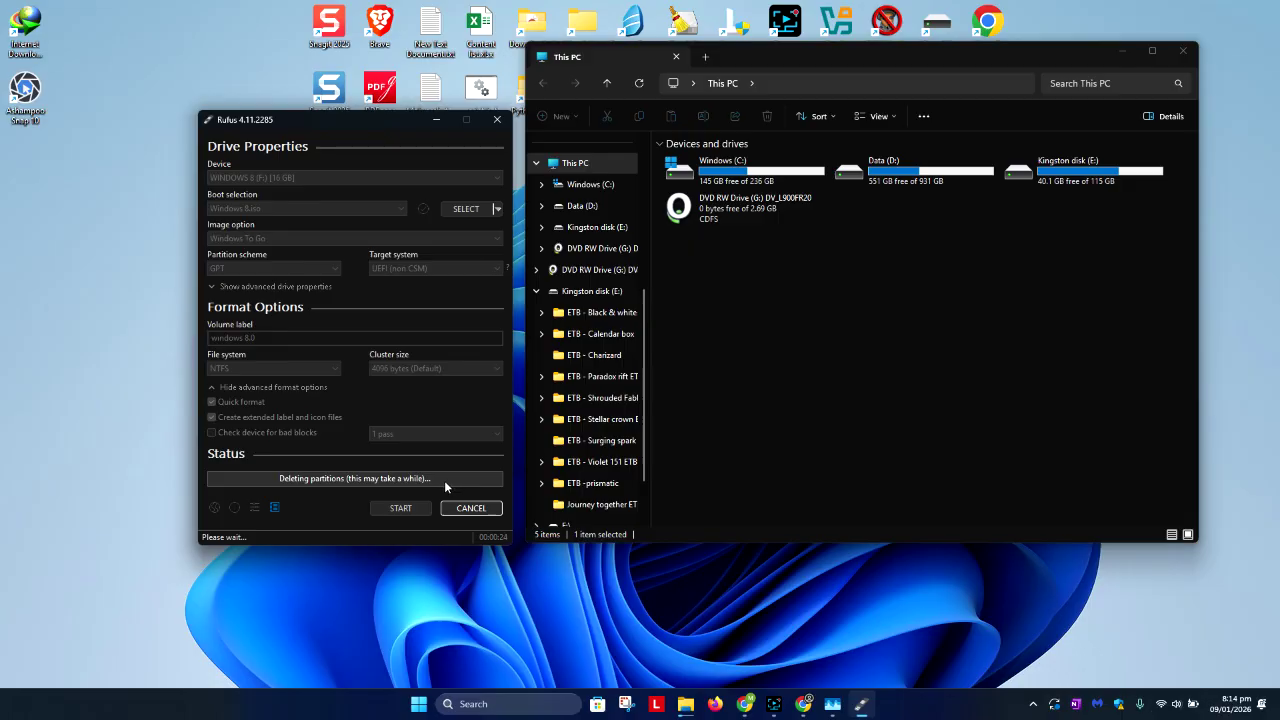
pyautogui.click(772, 706)
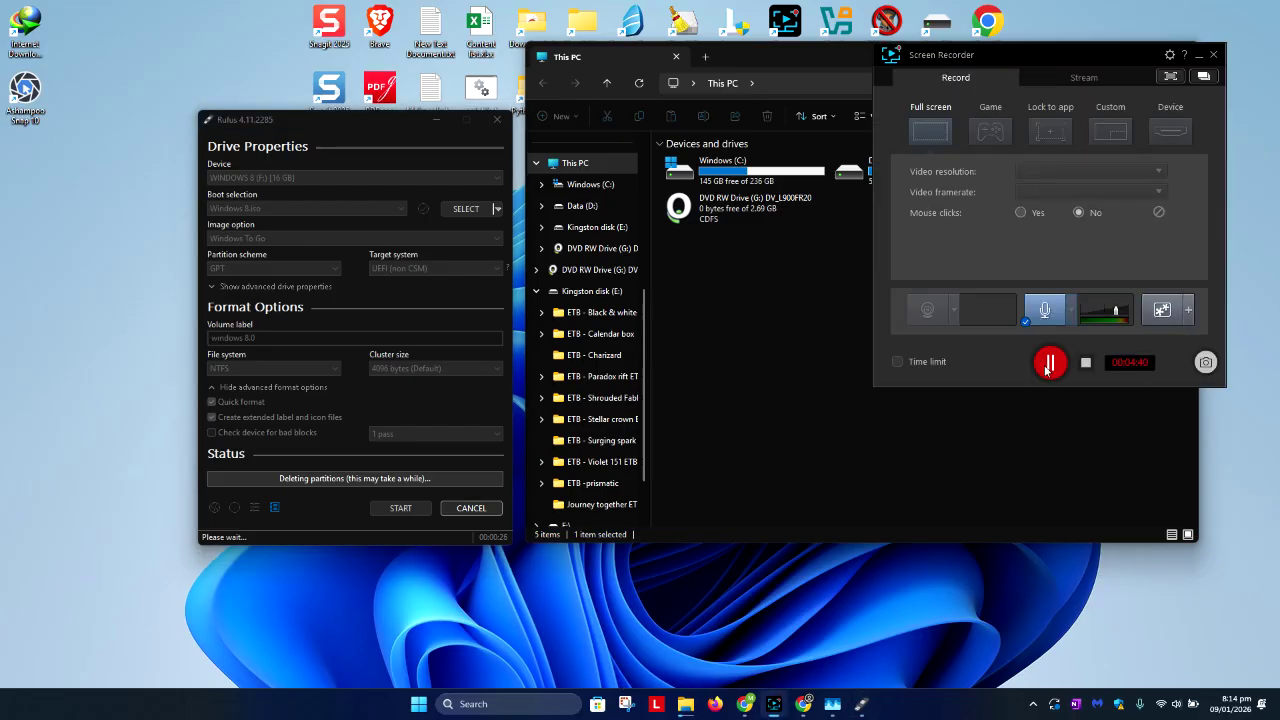
pyautogui.click(1050, 362)
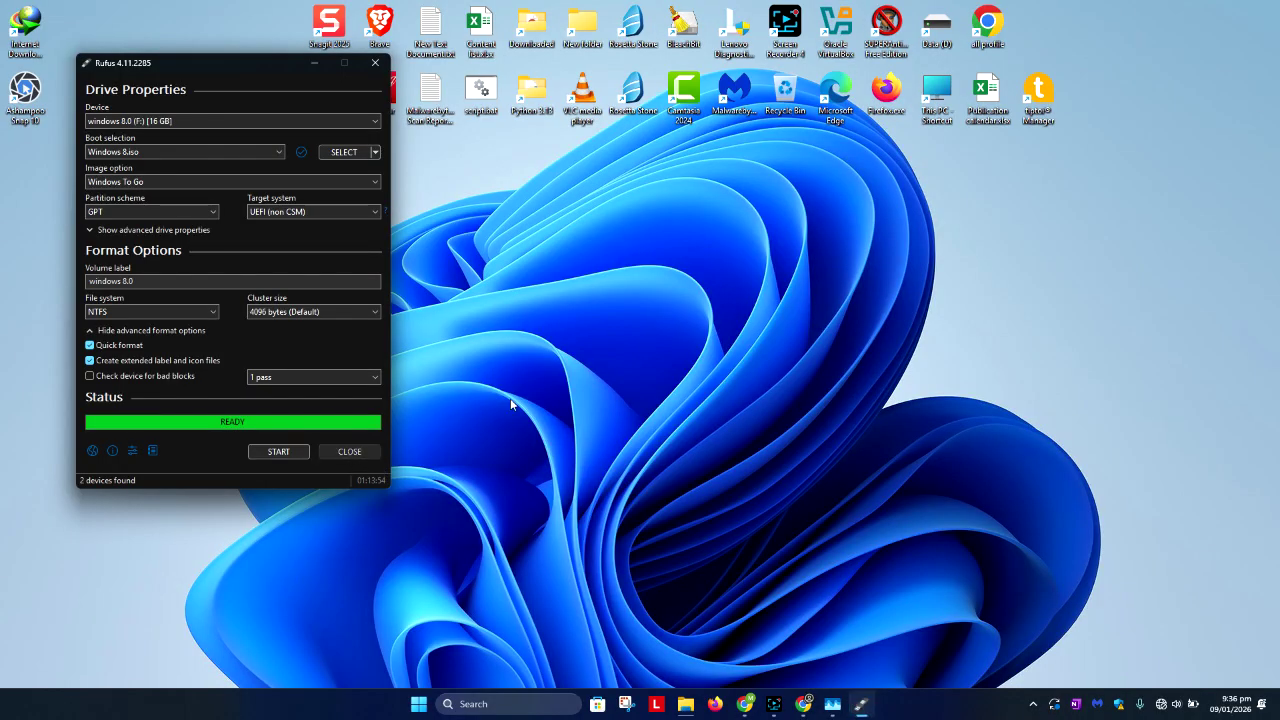
# Close Rufus and open the windows 8_0 (F:) drive in File Explorer to check the files written to it.
pyautogui.hotkey('alt', 'F4')
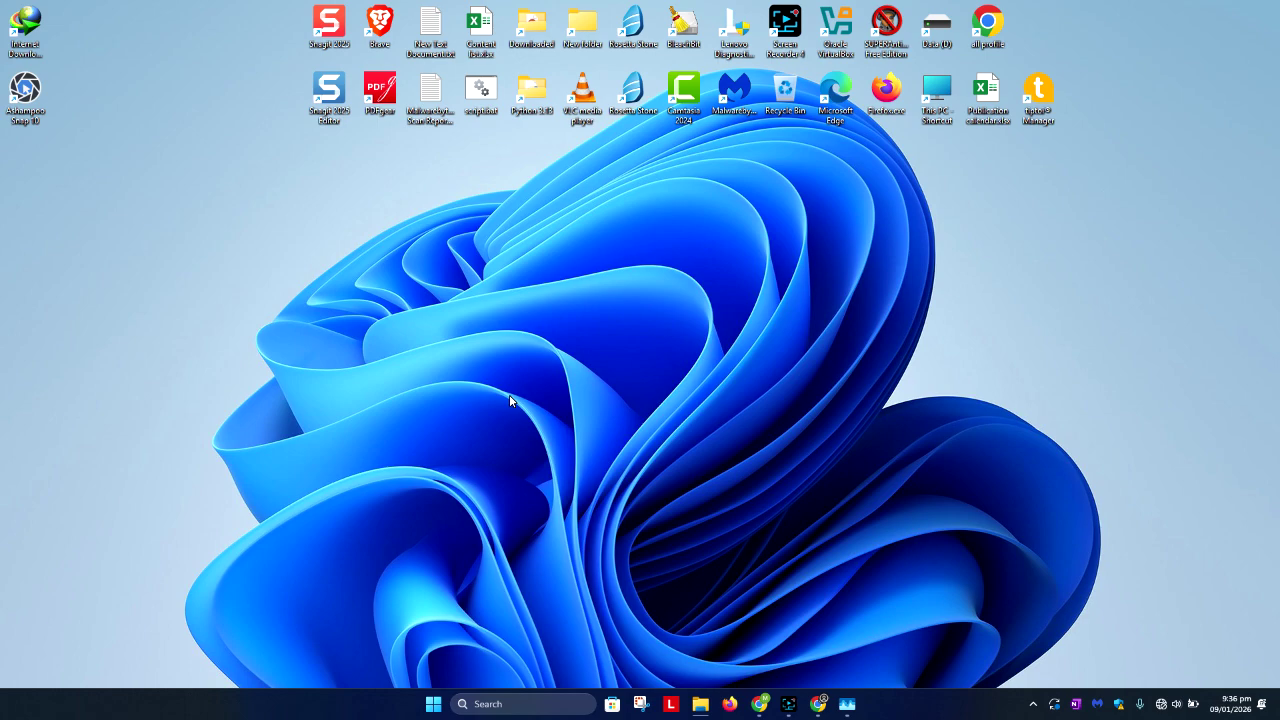
pyautogui.press('super+e')
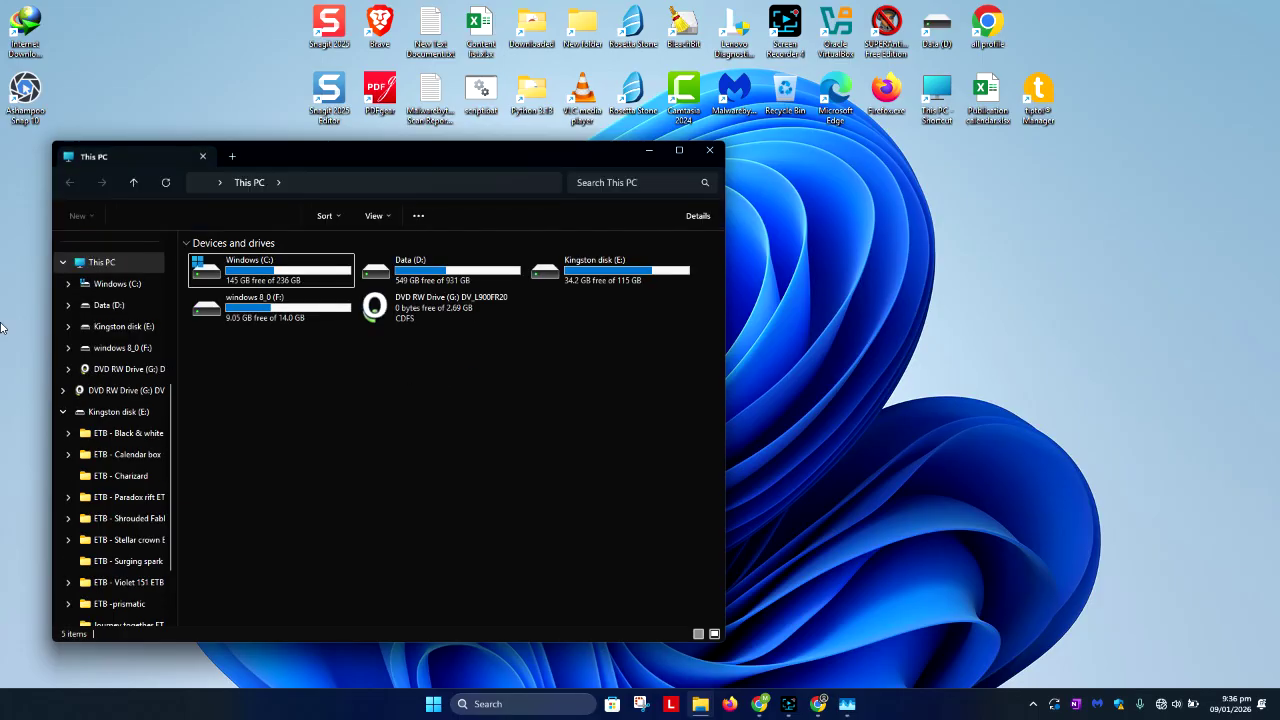
pyautogui.doubleClick(255, 312)
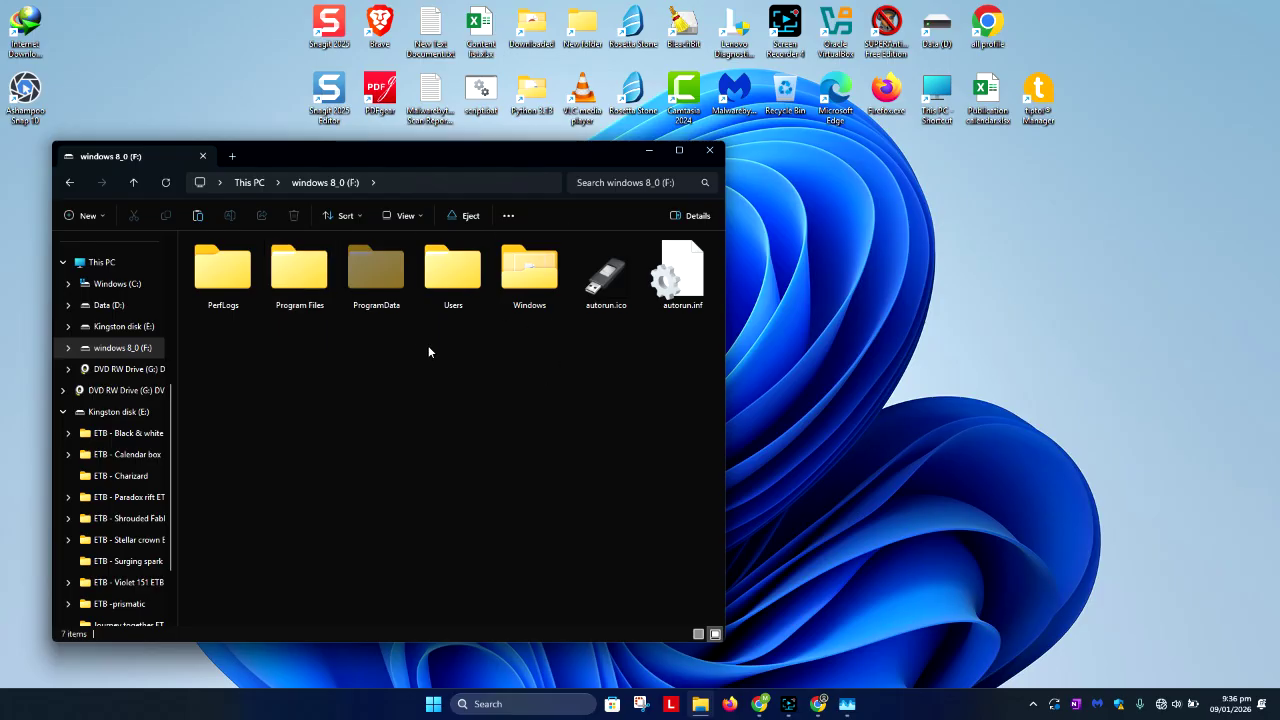
pyautogui.click(788, 704)
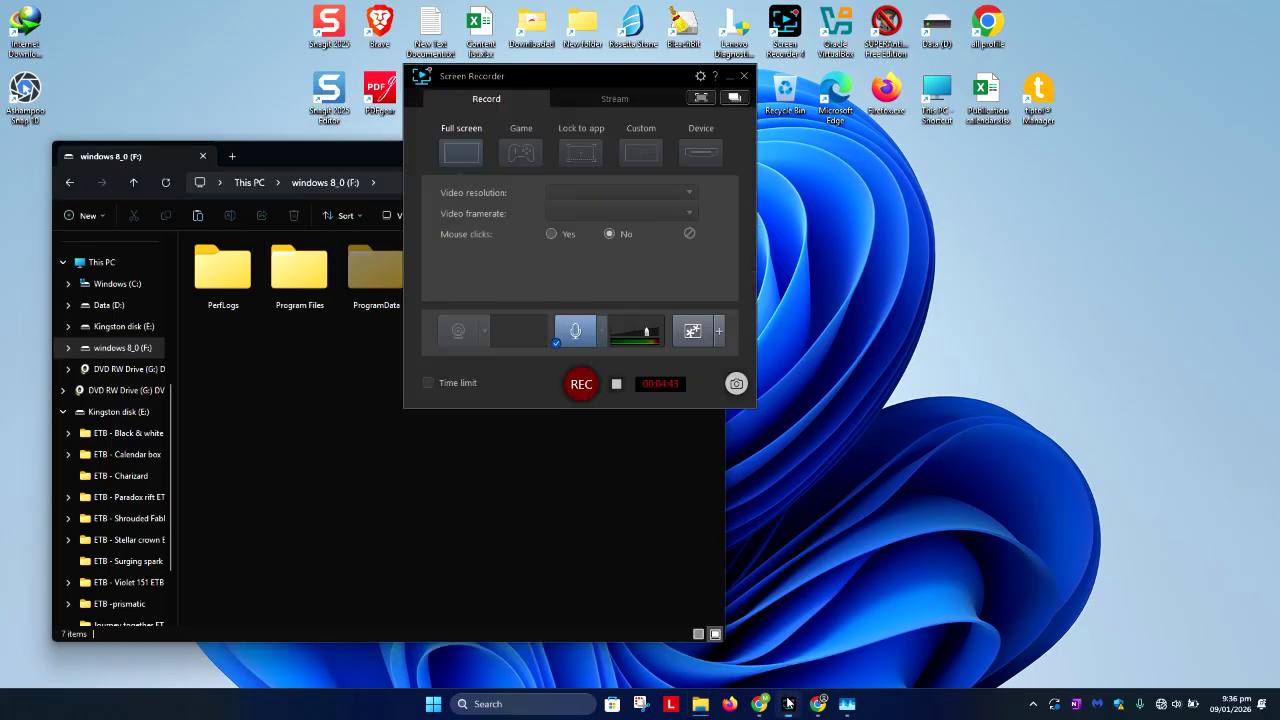